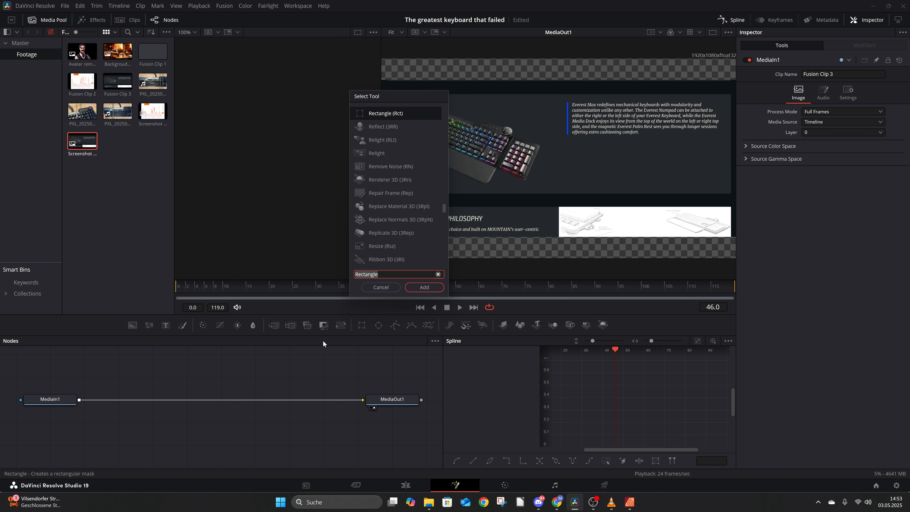
- Add an unconnected Background node and place it above the link between MediaIn1 and MediaOut1
text(back)
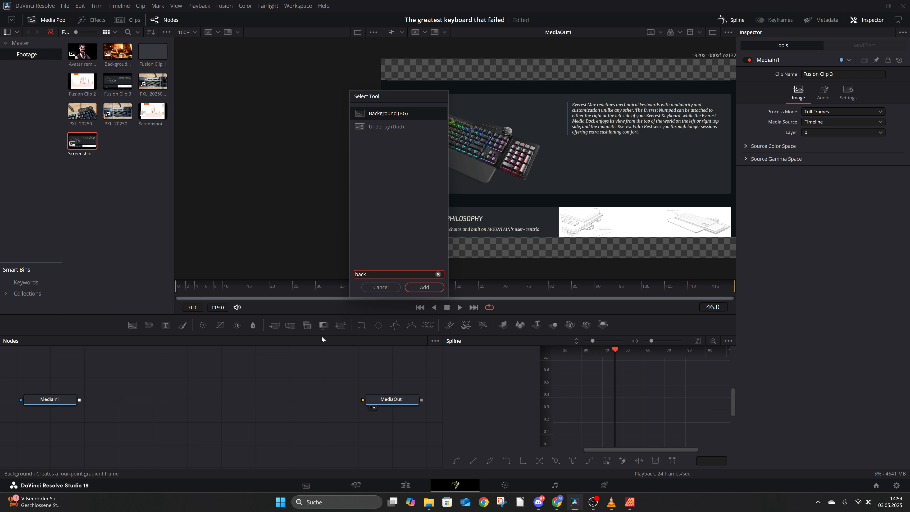
key(Return)
drag(302, 448, 288, 383)
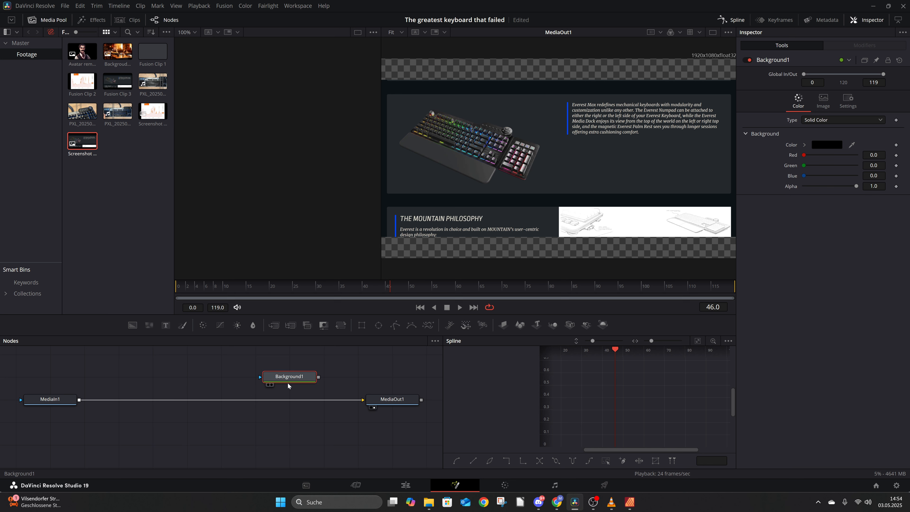
- Set the Background1 colour to an ochre orange with red 0.784, green 0.569 and blue 0.220
click(824, 146)
click(525, 200)
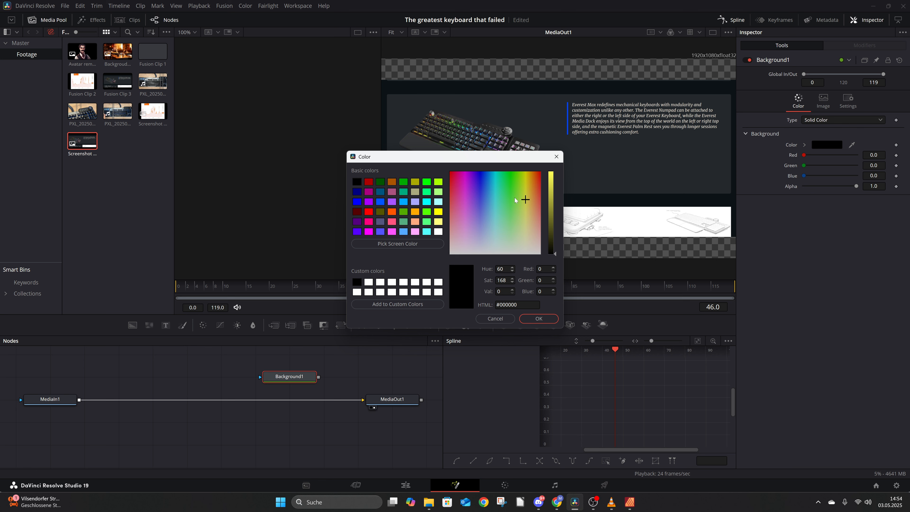
click(412, 244)
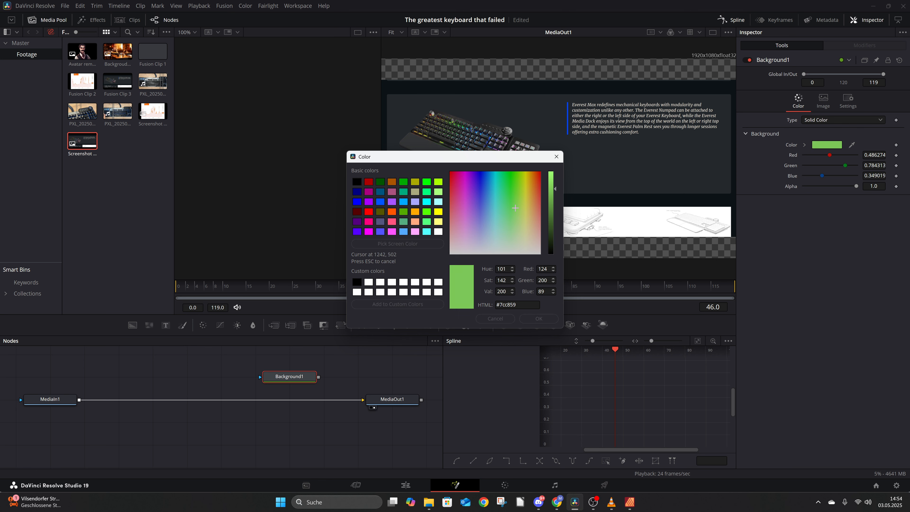
click(531, 195)
click(539, 318)
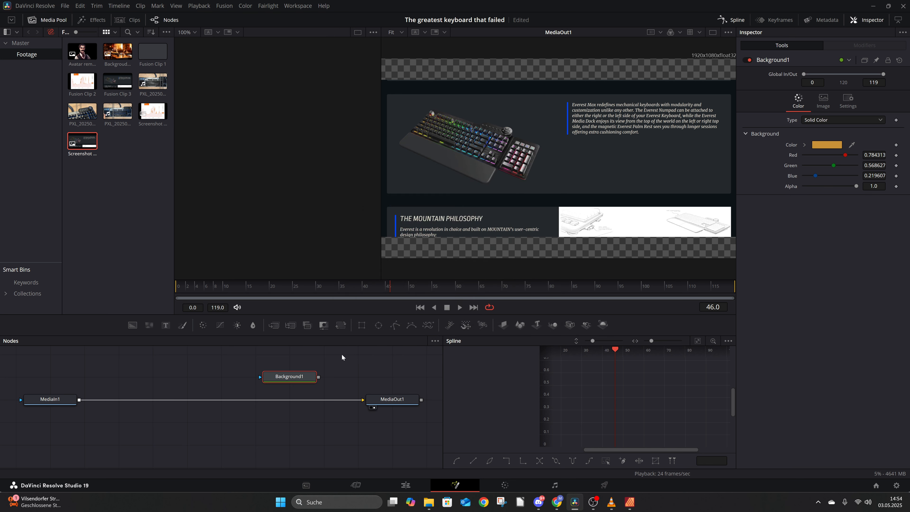
- Place Background1 above MediaIn1 and merge it over the MediaIn1 image as the foreground
drag(289, 378, 76, 402)
scroll(109, 418, up, 2)
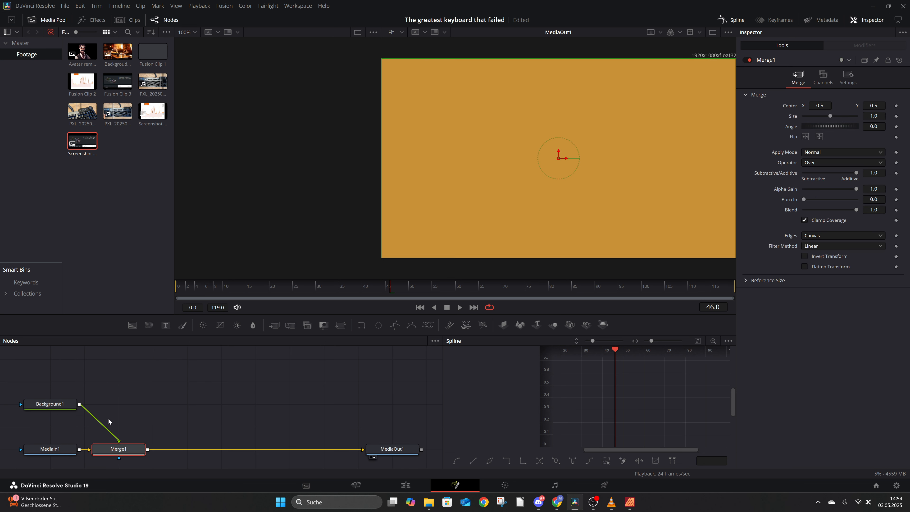
scroll(78, 410, down, 1)
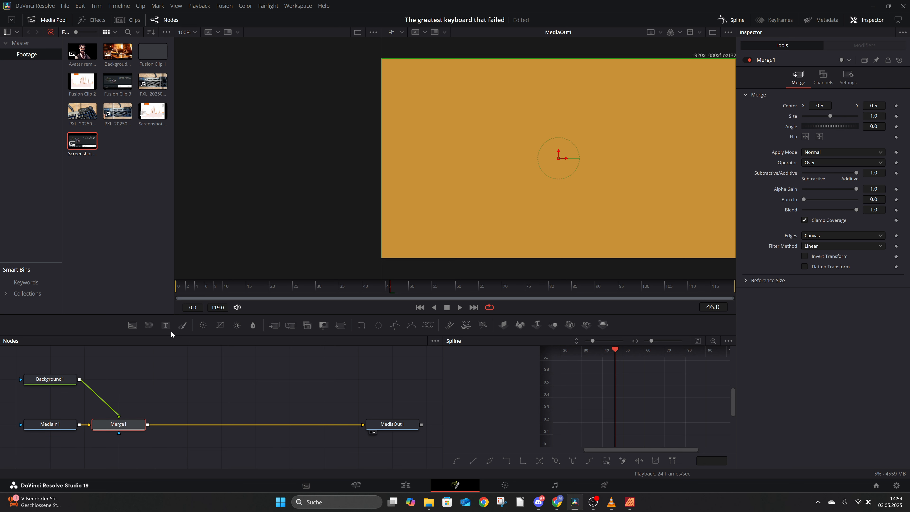
click(49, 424)
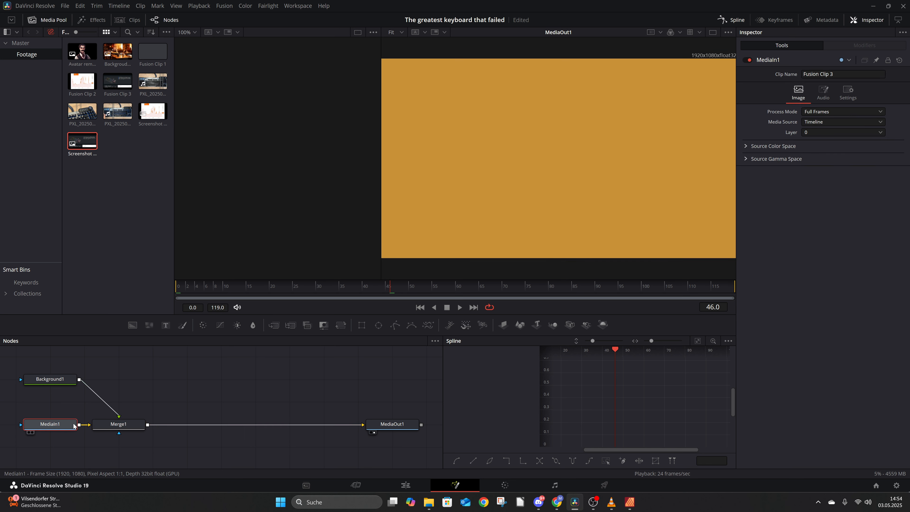
- Mask Background1 with a Rectangle about 0.61 wide and 0.06 high, with its corner radius set to 0.606
click(42, 380)
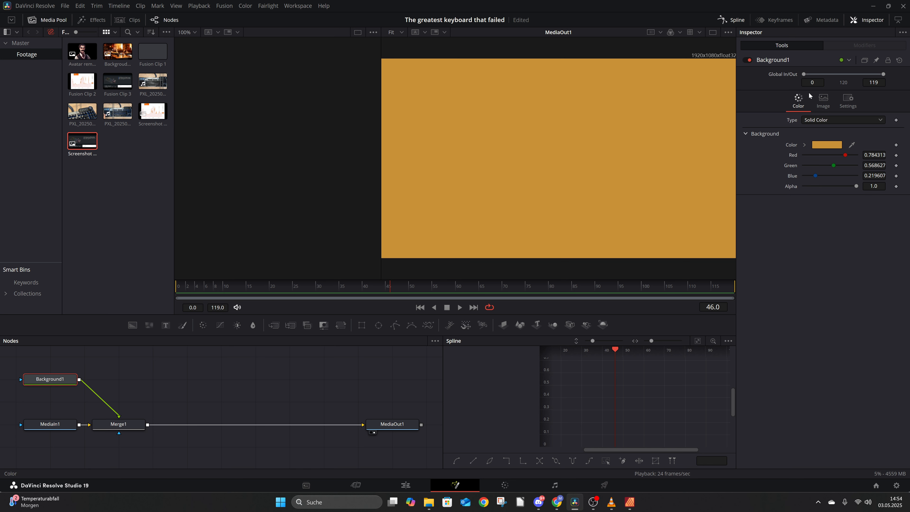
click(362, 326)
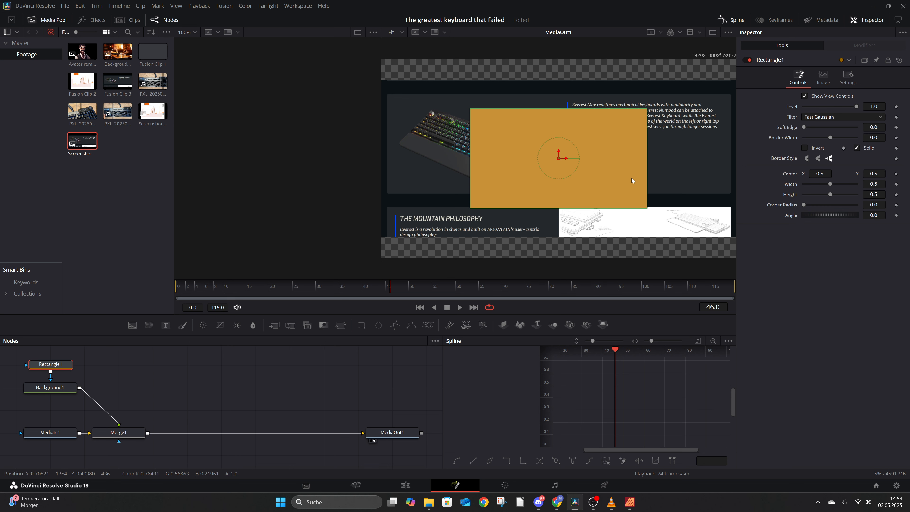
scroll(631, 178, up, 1)
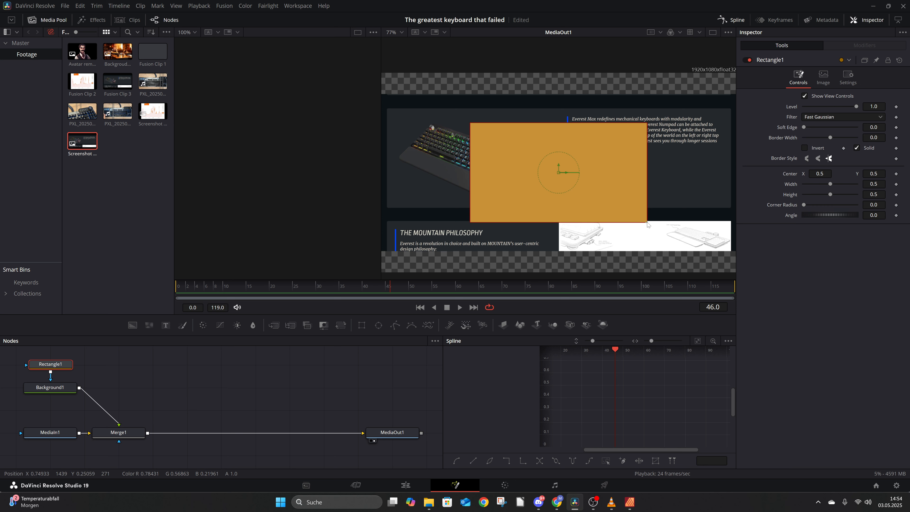
drag(648, 224, 667, 178)
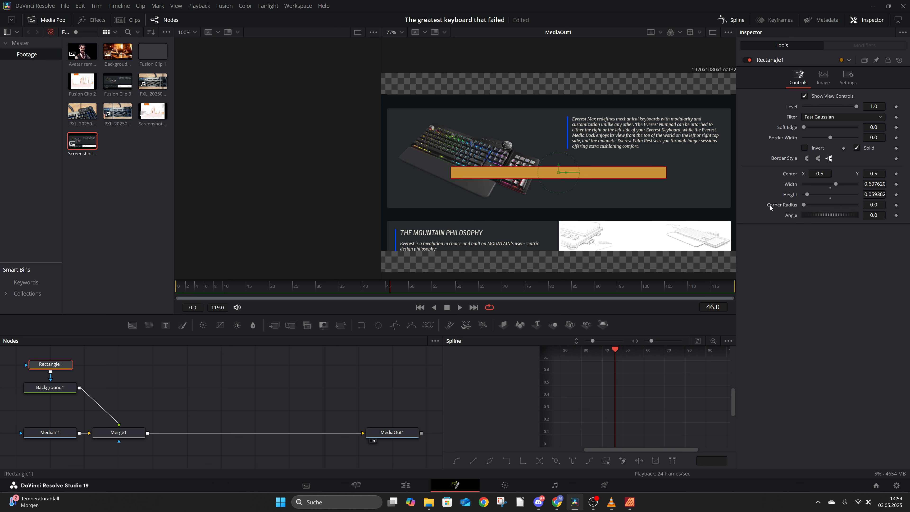
scroll(732, 222, up, 2)
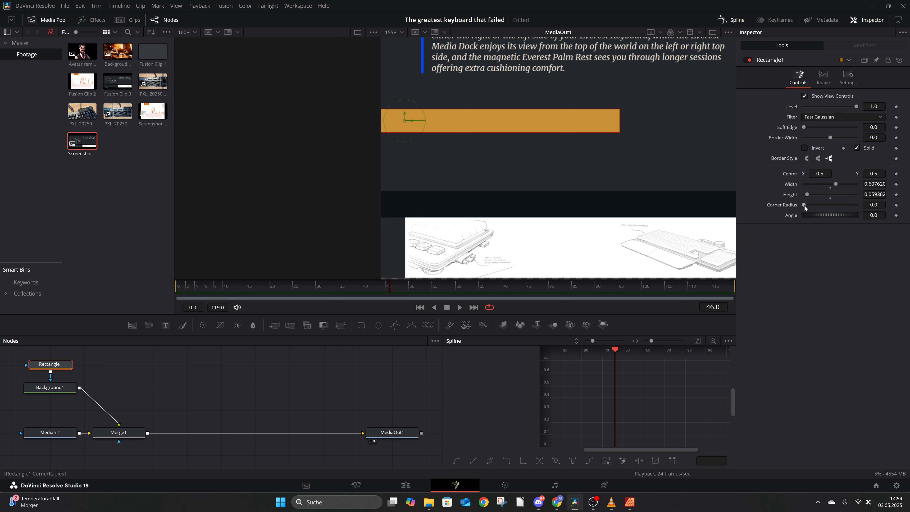
drag(804, 205, 836, 205)
scroll(595, 175, down, 2)
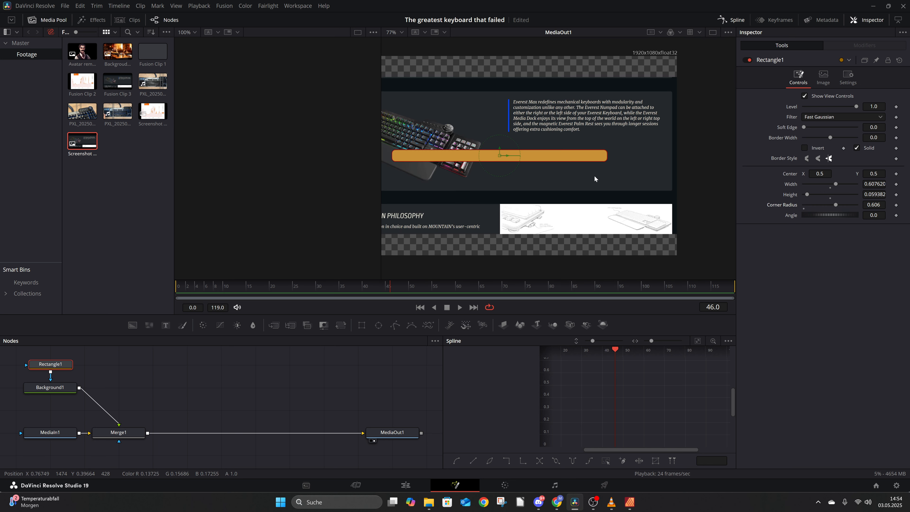
- Move the orange bar onto the paragraph's third line and resize it to width 0.299 and height about 0.034
drag(537, 157, 578, 131)
scroll(572, 138, up, 4)
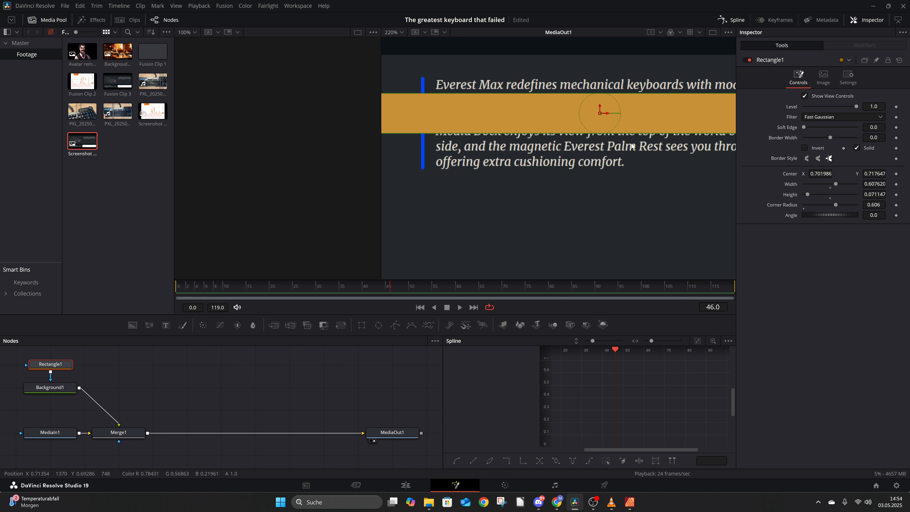
drag(837, 184, 817, 185)
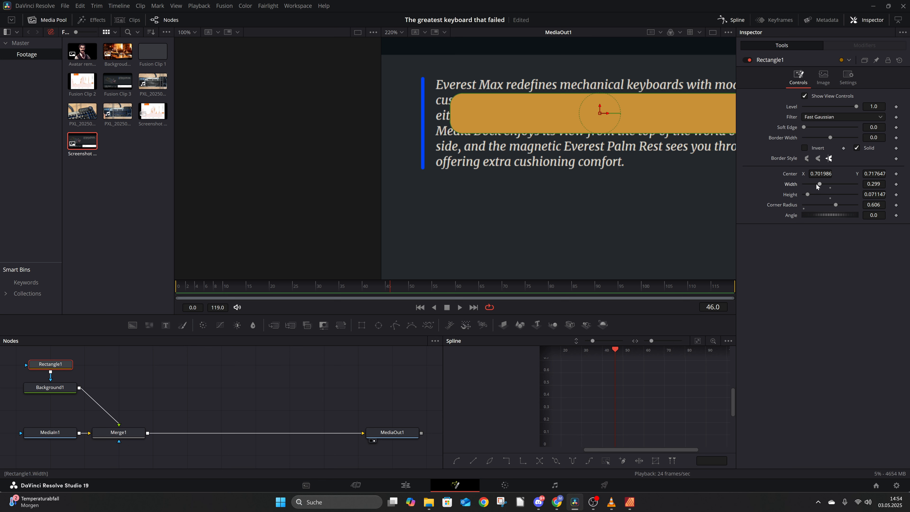
drag(600, 114, 581, 115)
scroll(580, 113, down, 4)
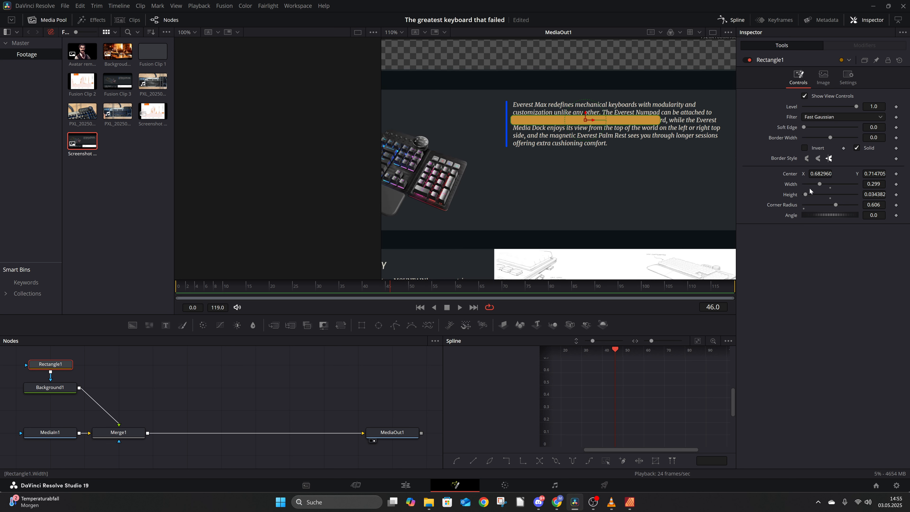
- Fit the bar over the full third text line with width 0.409, height about 0.030 and centre X about 0.74
drag(819, 184, 825, 184)
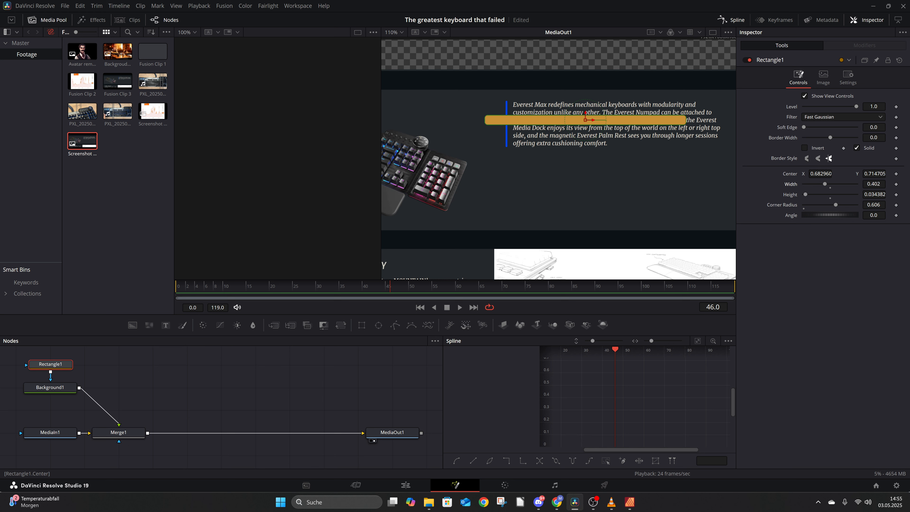
drag(592, 119, 621, 120)
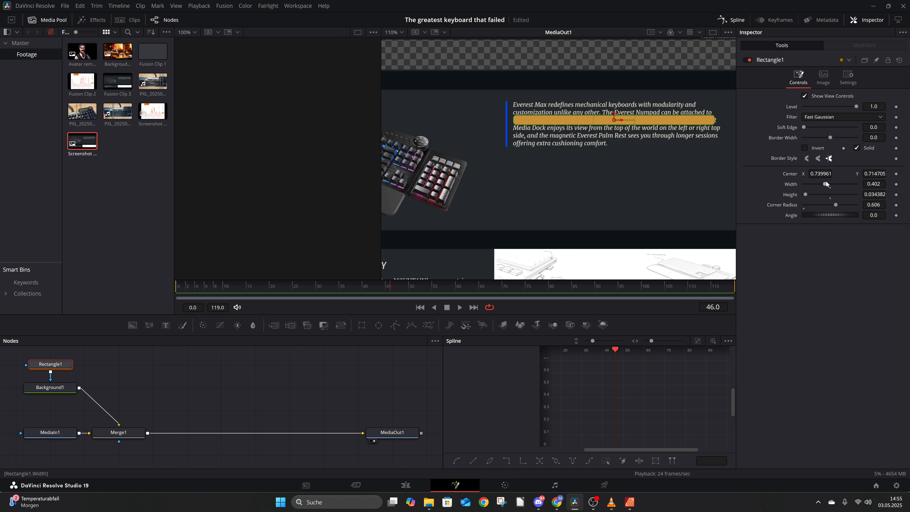
drag(826, 182, 827, 183)
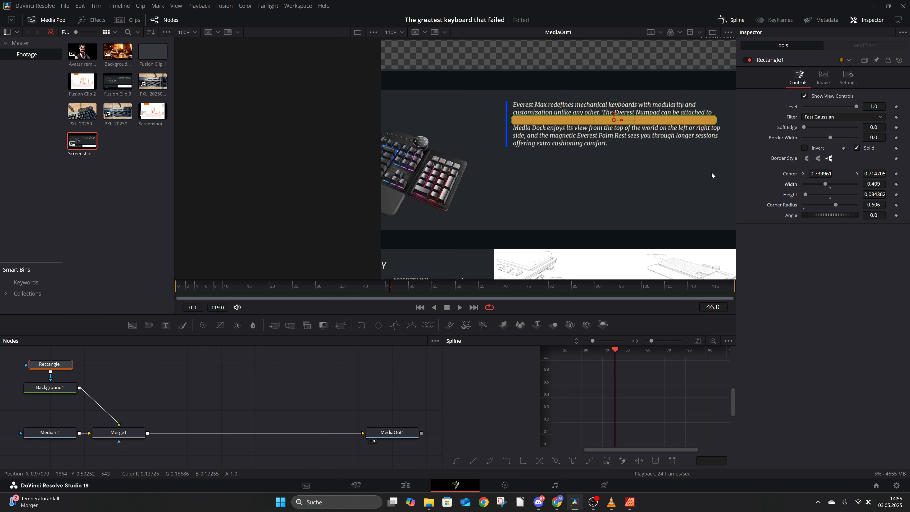
drag(874, 194, 873, 195)
scroll(631, 137, up, 5)
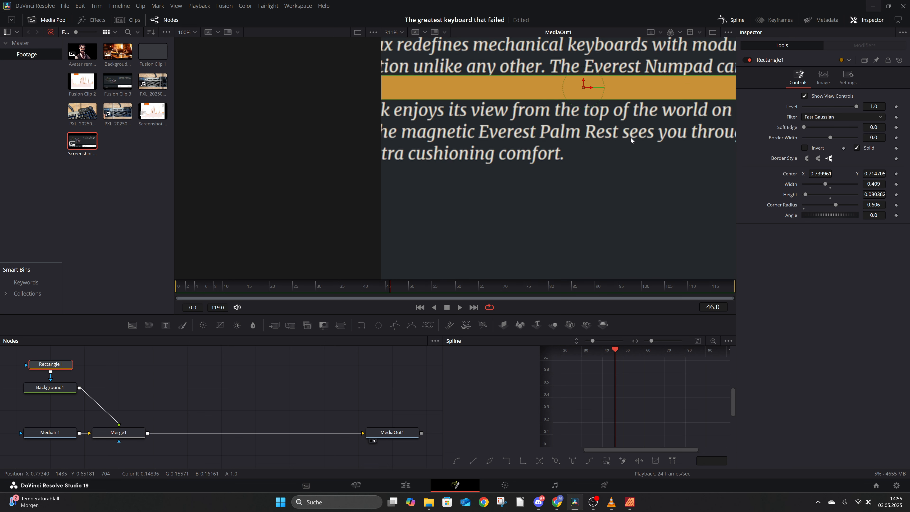
scroll(622, 136, down, 5)
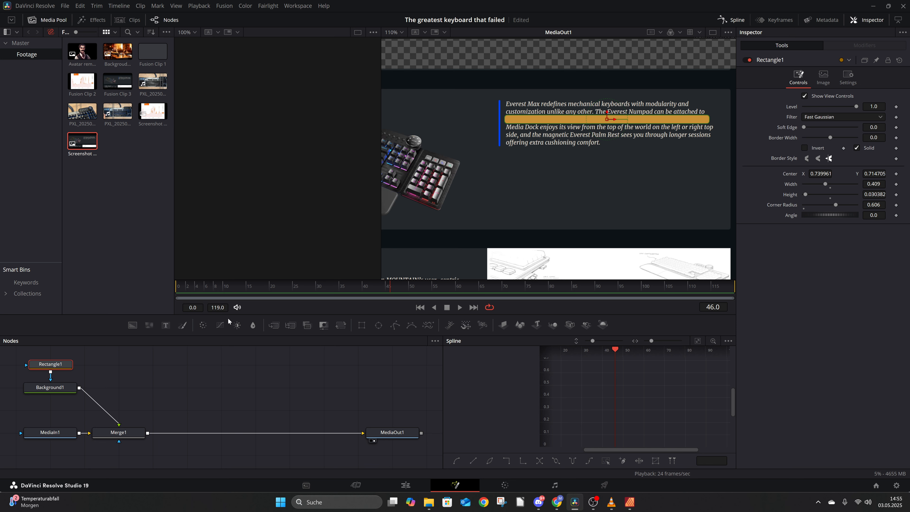
- Move Background1 and Rectangle1 to the right of Merge1 in the node graph and add a second Rectangle mask node
drag(57, 388, 194, 387)
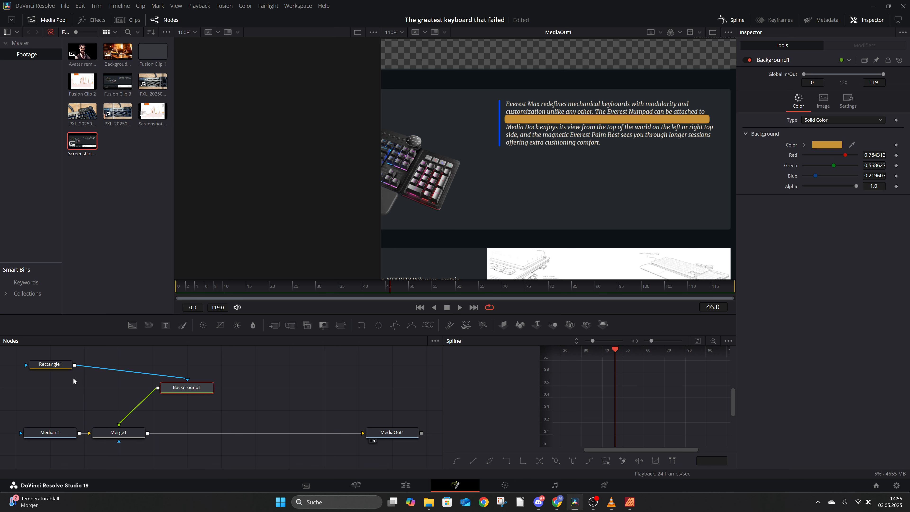
drag(68, 365, 209, 374)
key(shift+space)
text(back)
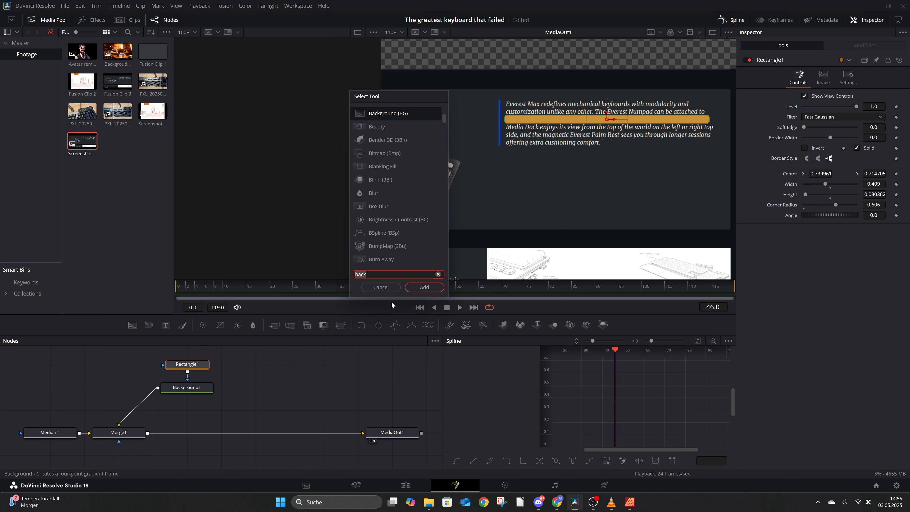
text(rec)
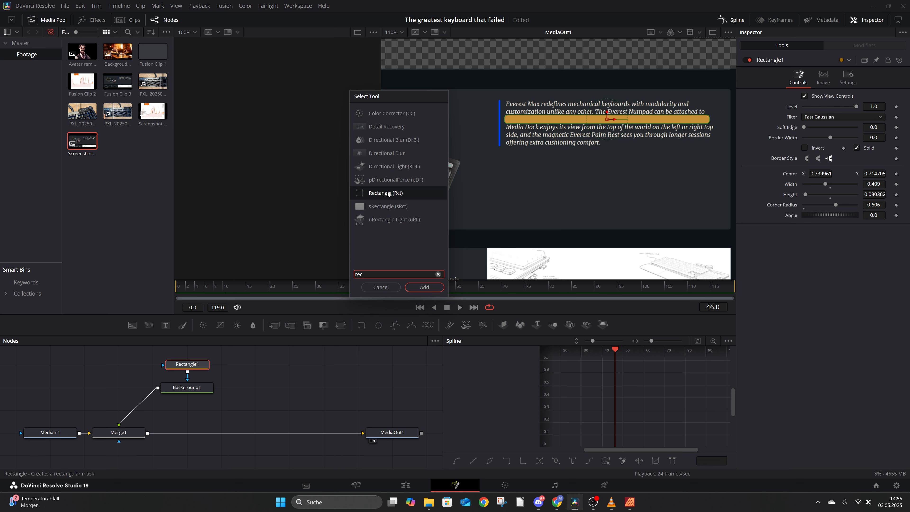
click(388, 192)
click(425, 288)
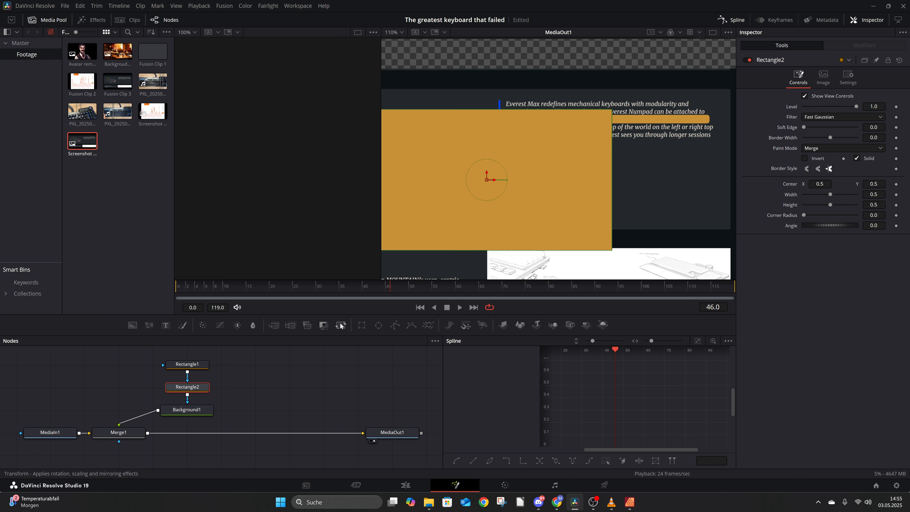
- Detach Rectangle2 from the chain, reconnect Rectangle1 to Background1, and connect Rectangle2 to Merge1 as its mask
drag(186, 391, 128, 393)
click(162, 397)
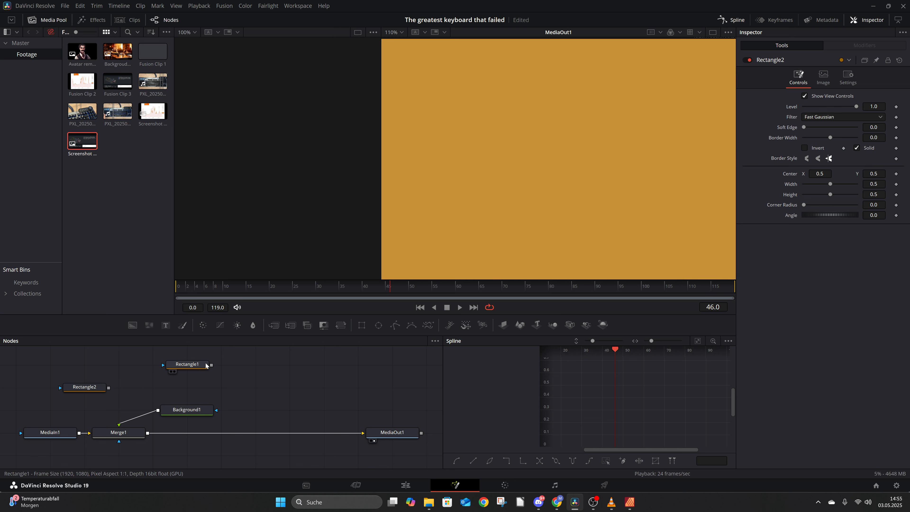
drag(211, 365, 208, 410)
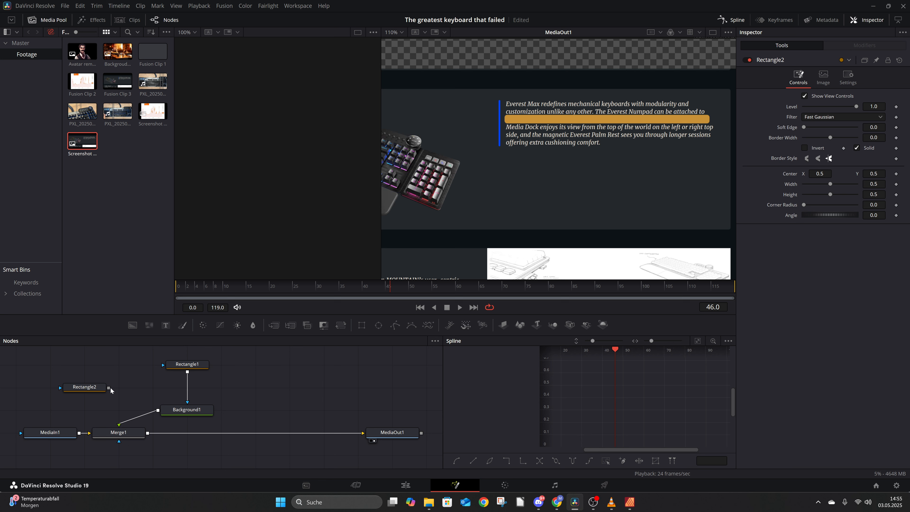
drag(109, 388, 121, 432)
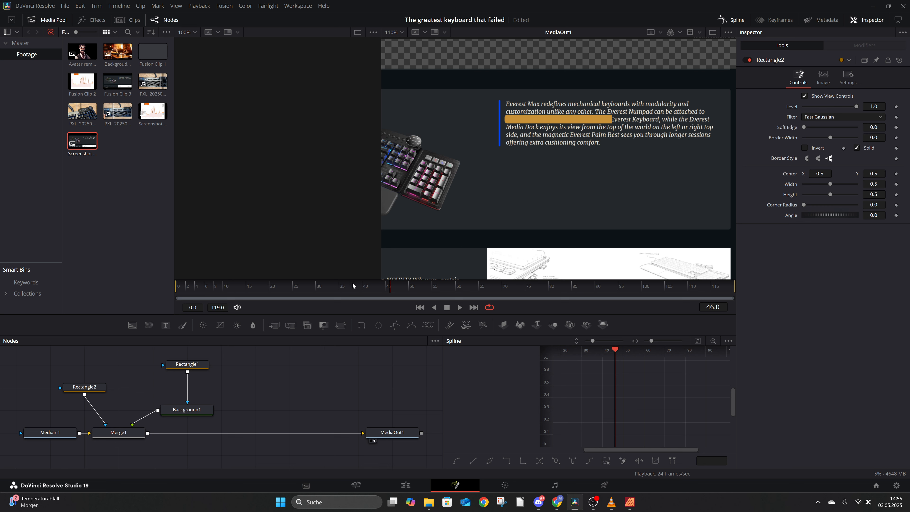
- At frame 0, move the Rectangle2 mask off the bar to a centre of about 0.26, 0.61 and keyframe its Center
click(77, 388)
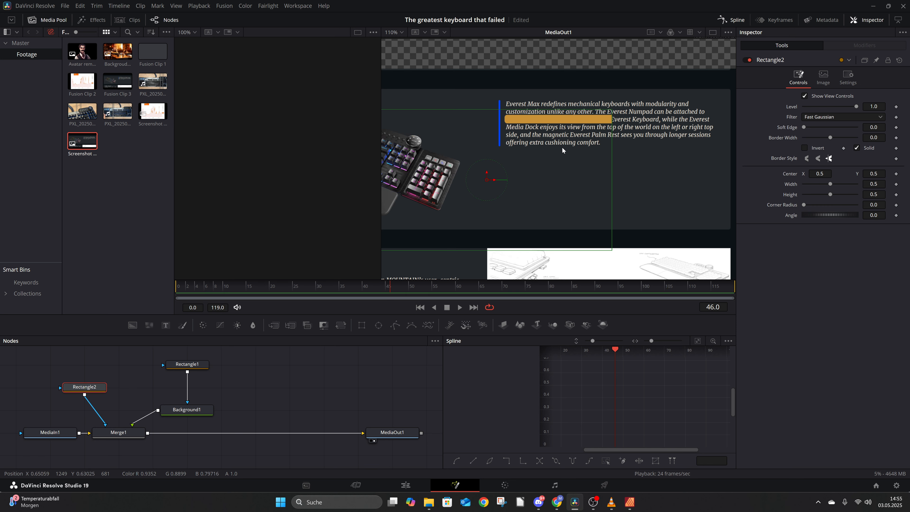
scroll(555, 189, down, 4)
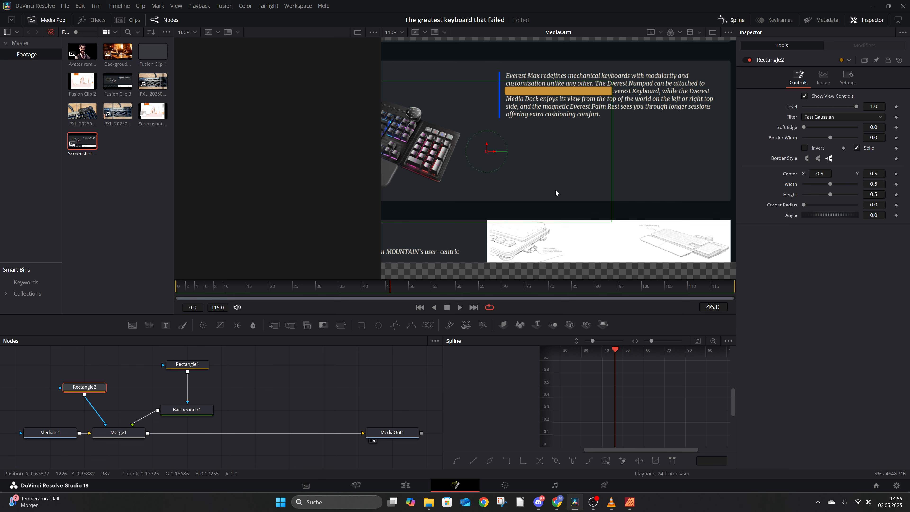
drag(522, 181, 543, 162)
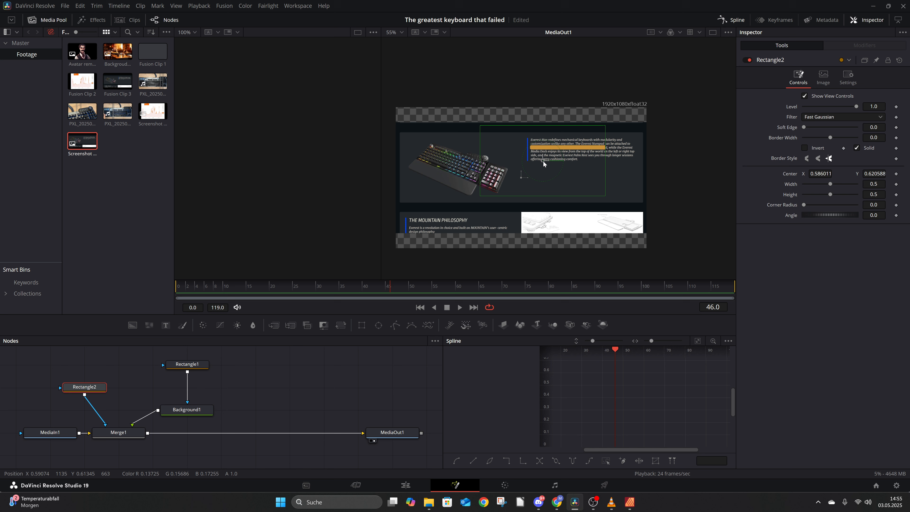
drag(196, 285, 165, 288)
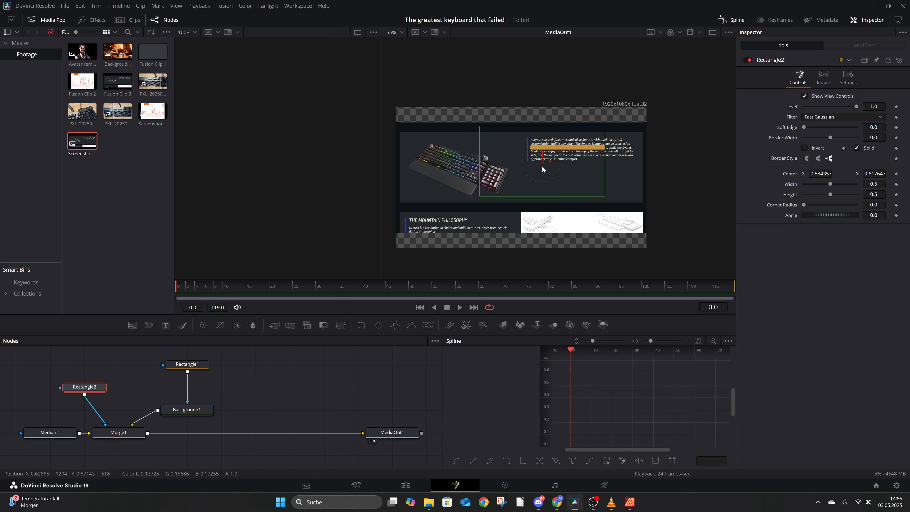
drag(541, 162, 461, 163)
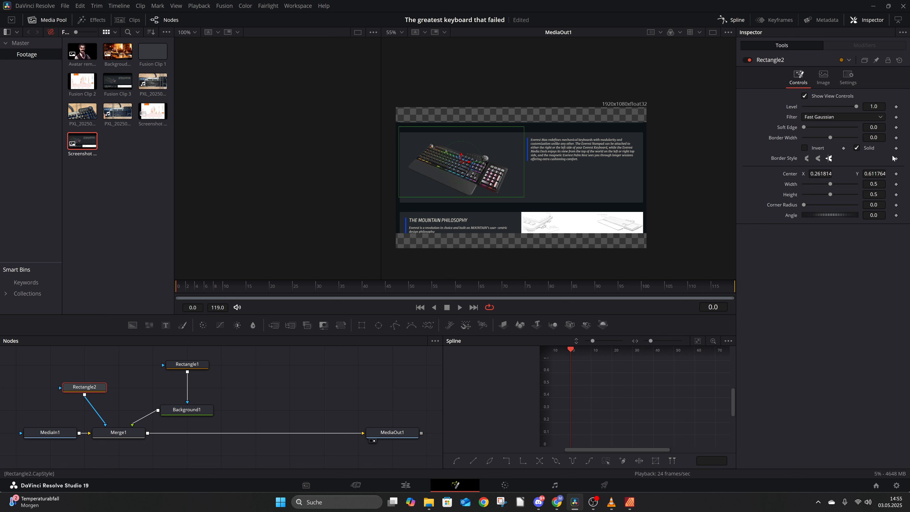
click(896, 174)
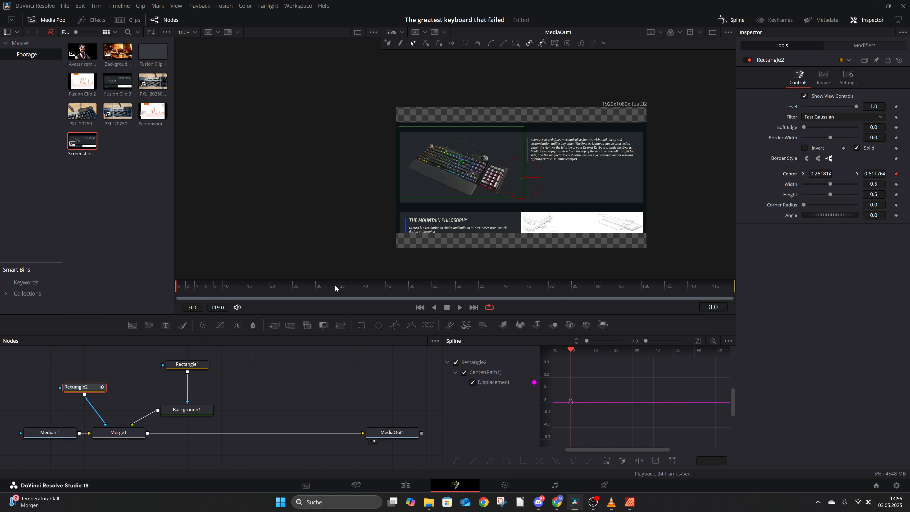
- At frame 30, keyframe the Rectangle2 mask's Center X at about 0.703 over the highlight bar and play the reveal from frame 0
click(316, 291)
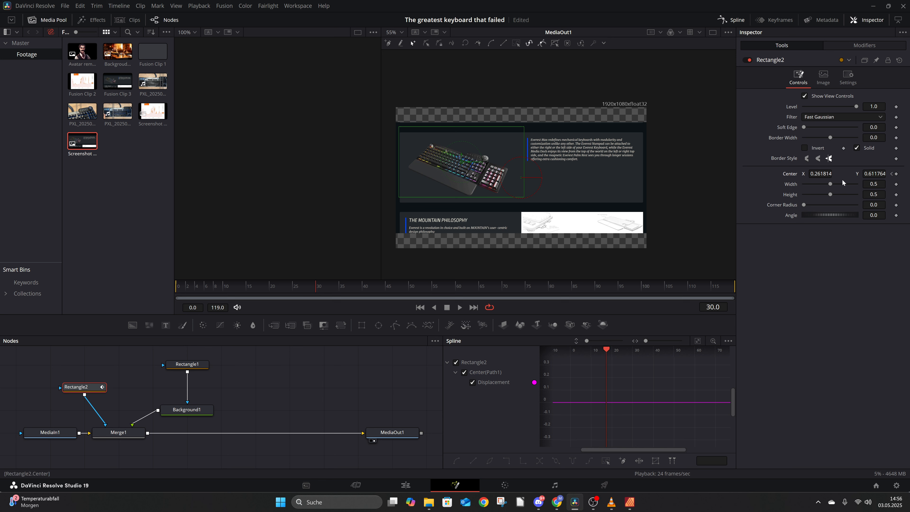
click(896, 175)
drag(820, 173, 909, 173)
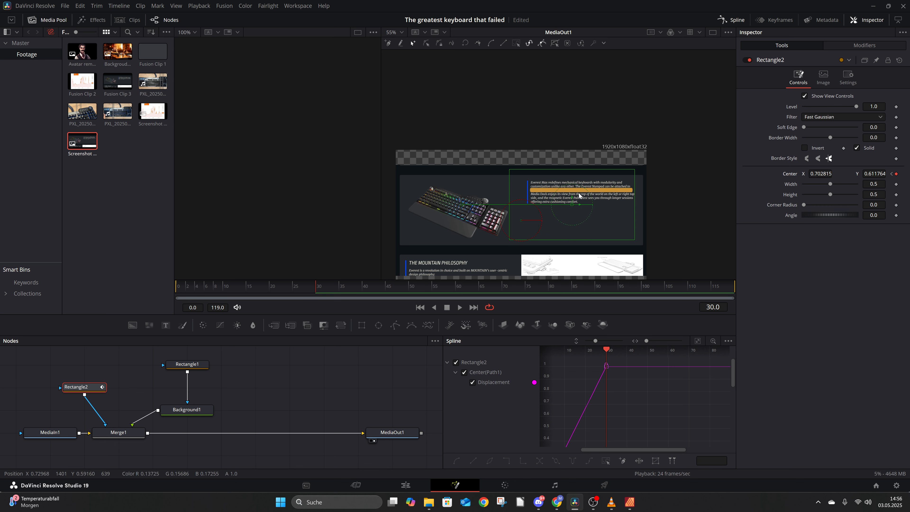
scroll(567, 206, up, 2)
drag(205, 291, 170, 282)
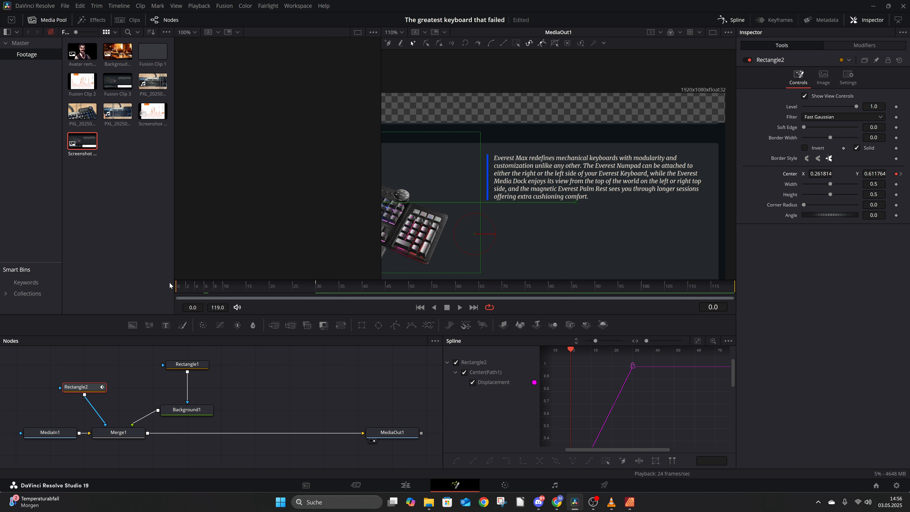
key(space)
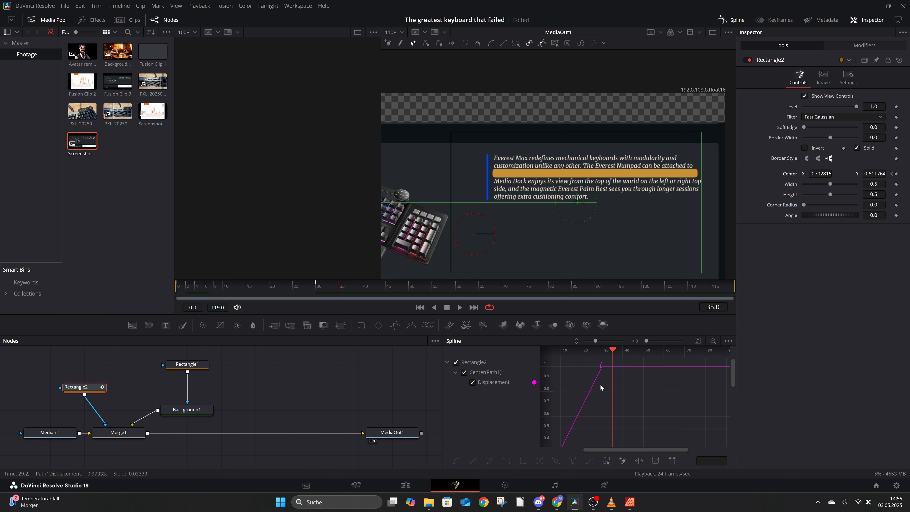
- Smooth both Rectangle2 Displacement keyframes in the spline, extend their handles for a stronger ease, and play the animation from frame 0
scroll(604, 400, down, 3)
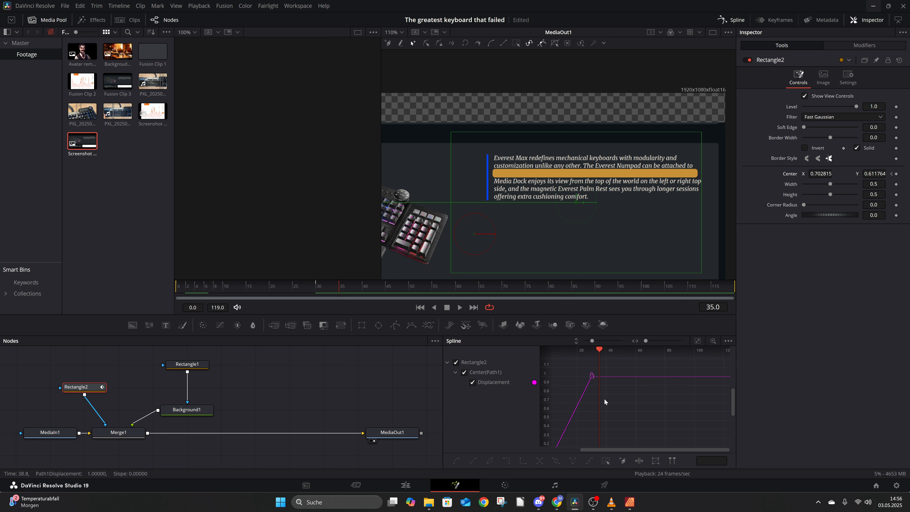
drag(611, 407, 630, 393)
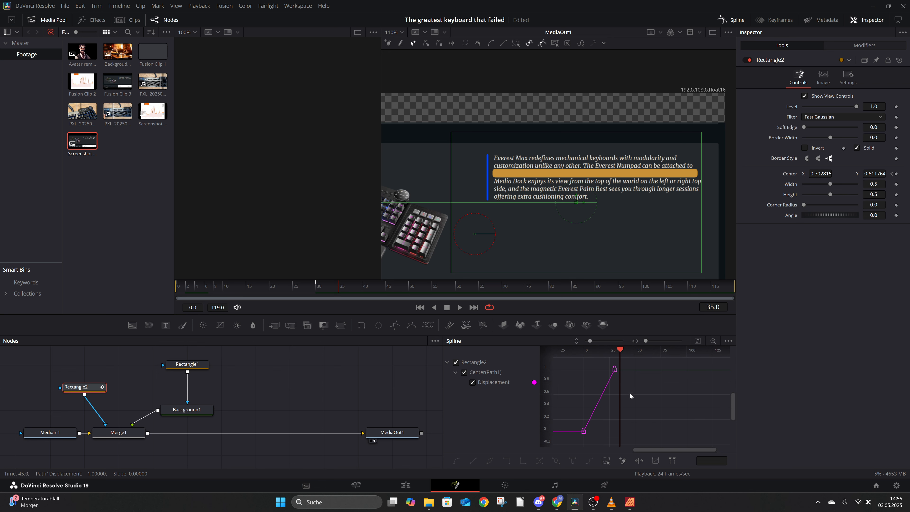
drag(625, 362, 579, 440)
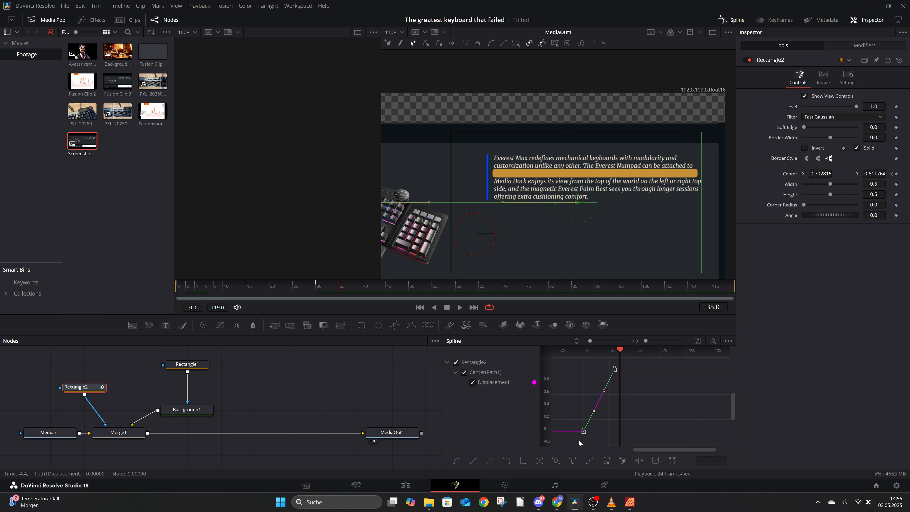
key(shift+s)
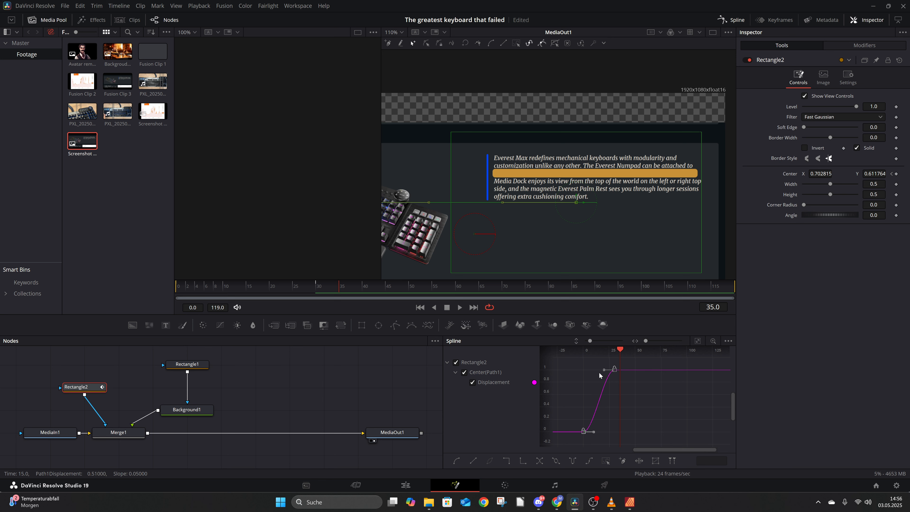
drag(604, 370, 599, 371)
drag(594, 432, 597, 432)
drag(230, 287, 159, 291)
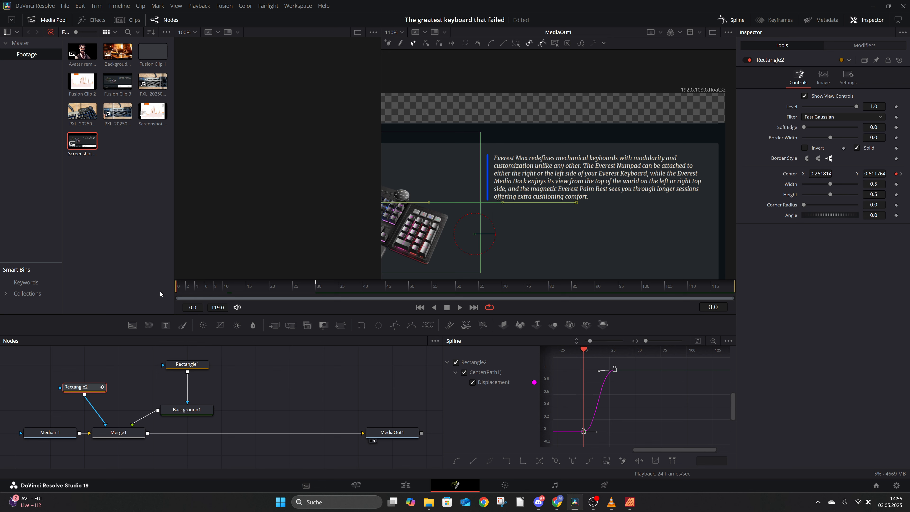
key(space)
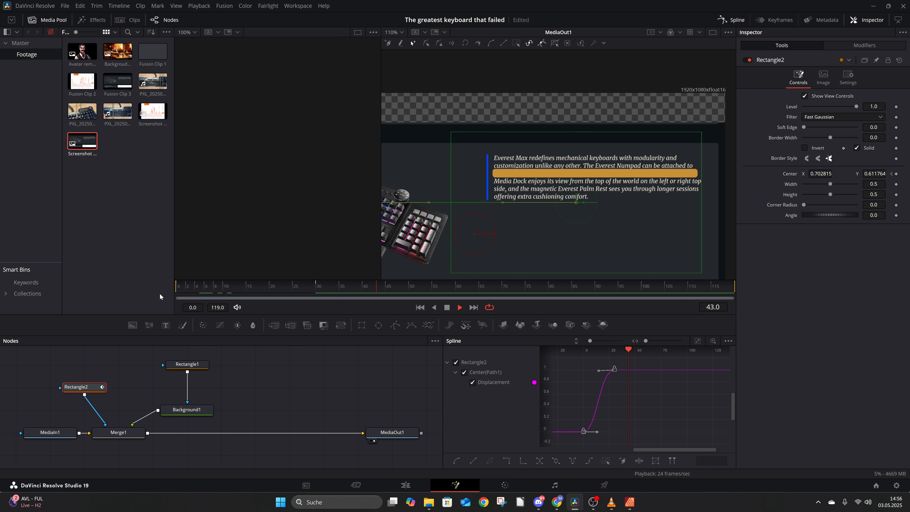
key(space)
- Try the Dissolve, Multiply and Darken apply modes on Merge1 and preview the Darken version from frame 0
click(118, 433)
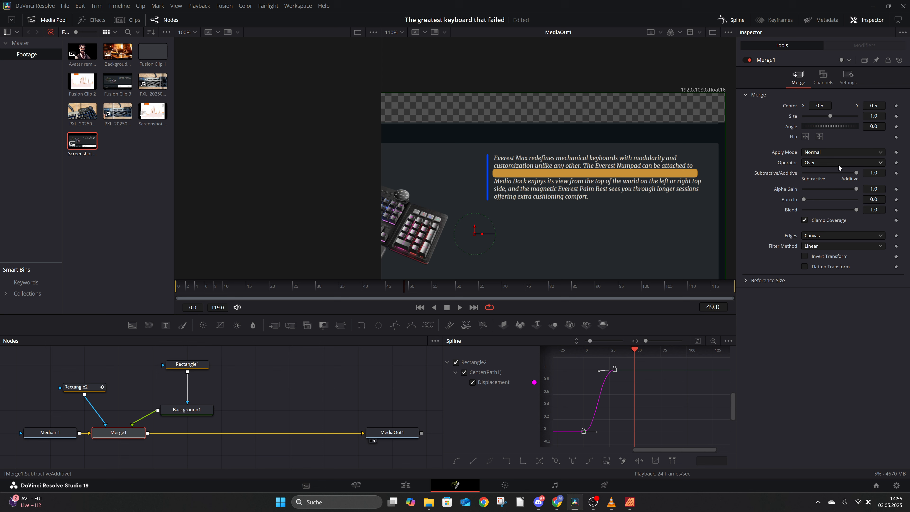
click(835, 156)
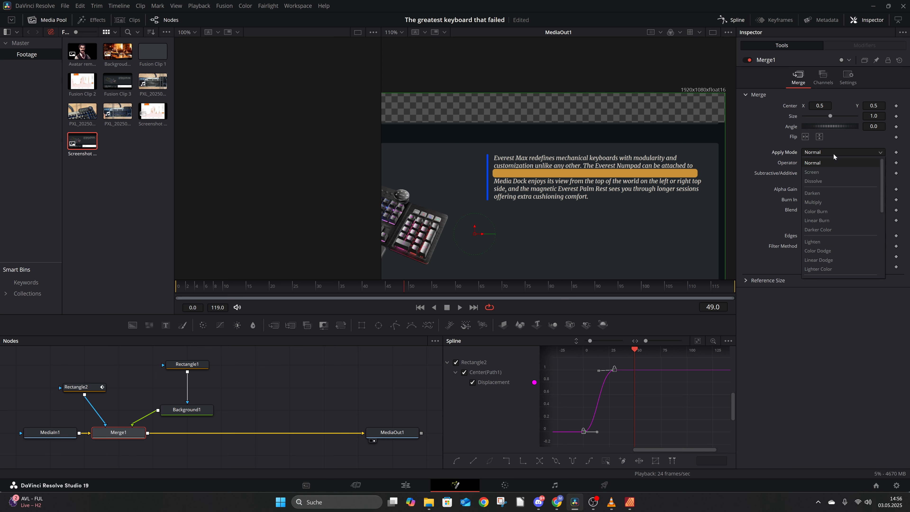
click(834, 156)
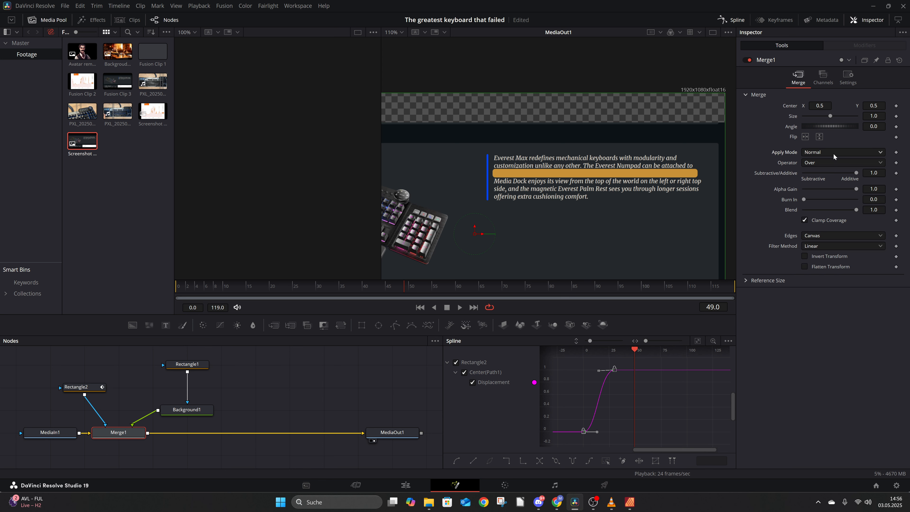
scroll(834, 153, down, 1)
scroll(834, 153, down, 2)
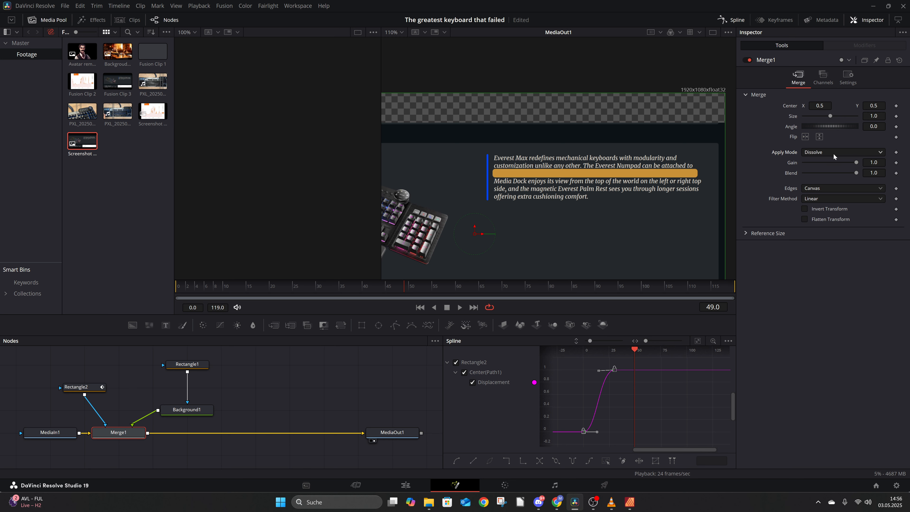
scroll(834, 153, down, 1)
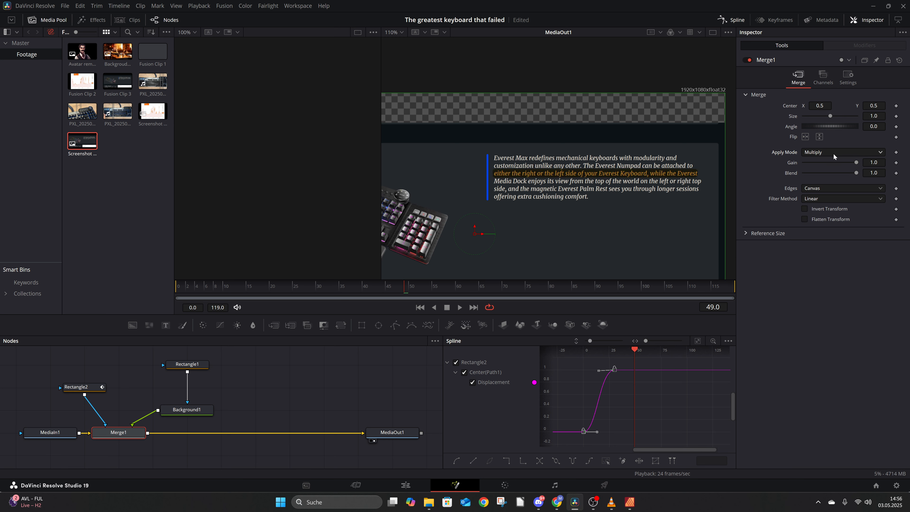
scroll(834, 154, up, 2)
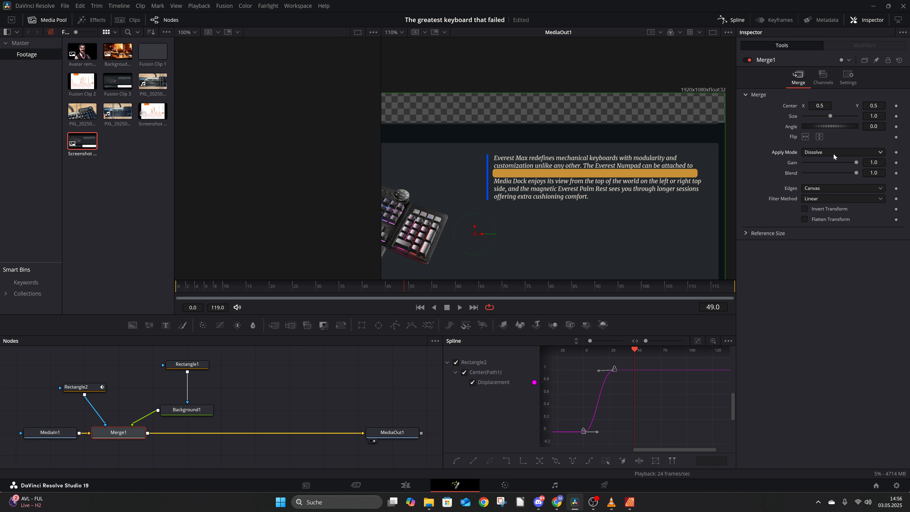
scroll(833, 154, down, 1)
drag(208, 289, 165, 283)
key(space)
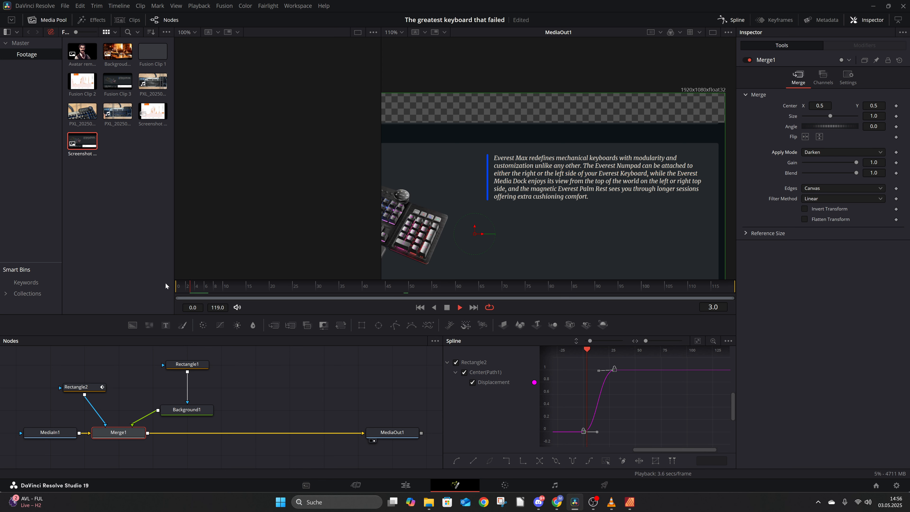
key(space)
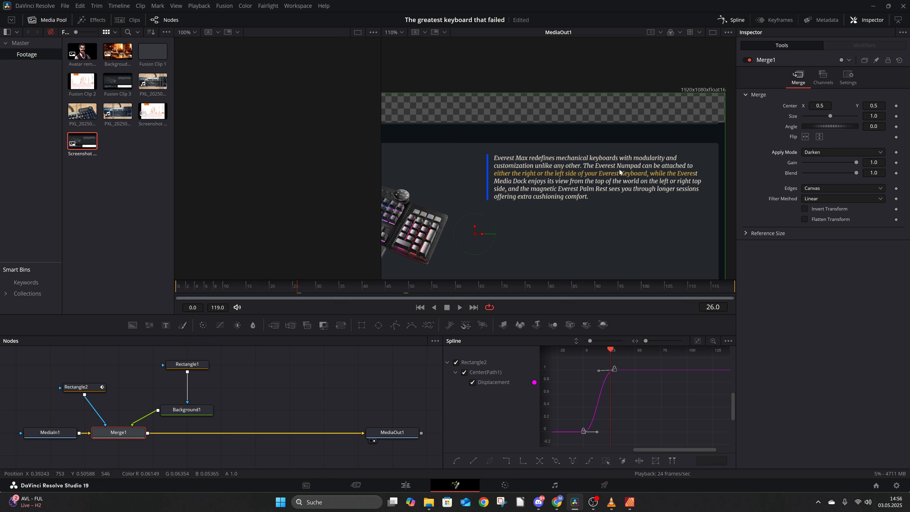
- Compare further apply modes on Merge1, including Color Burn and Linear Dodge, and set it to Color Dodge
click(846, 151)
click(831, 202)
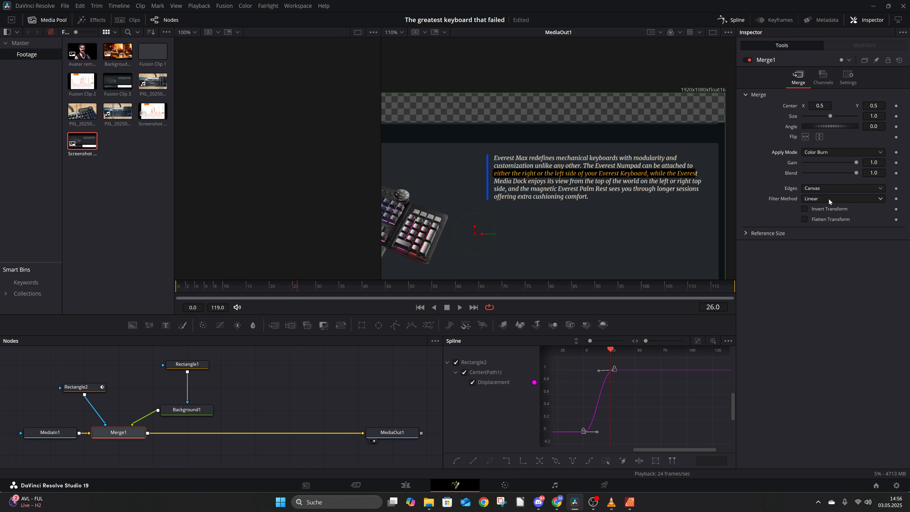
key(Down)
key(Down)
key(Down)
key(Down)
key(Down)
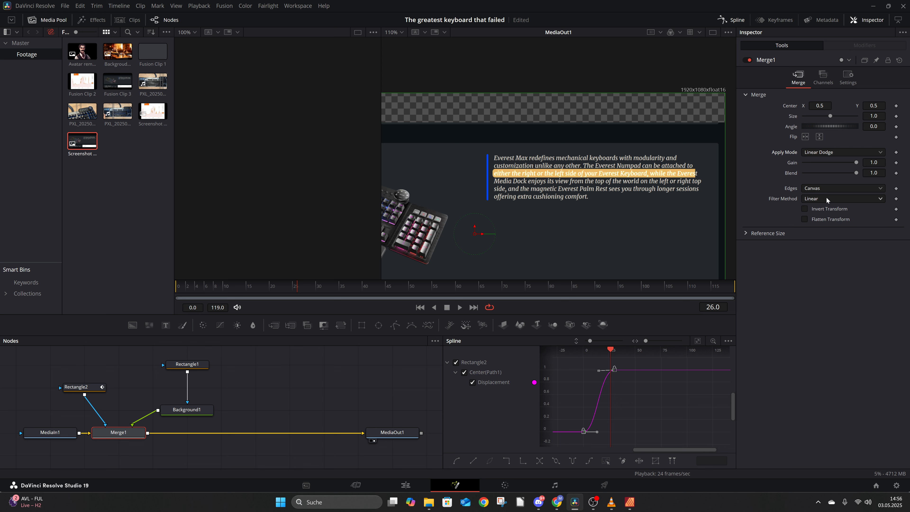
key(Up)
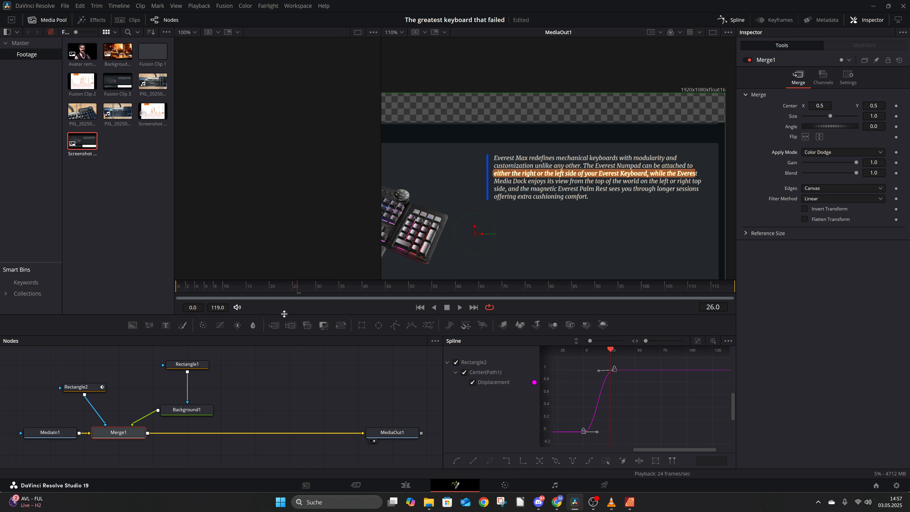
- Play the highlight animation from the start, both close up and with the whole frame in view
drag(233, 286, 156, 285)
key(space)
click(179, 288)
key(space)
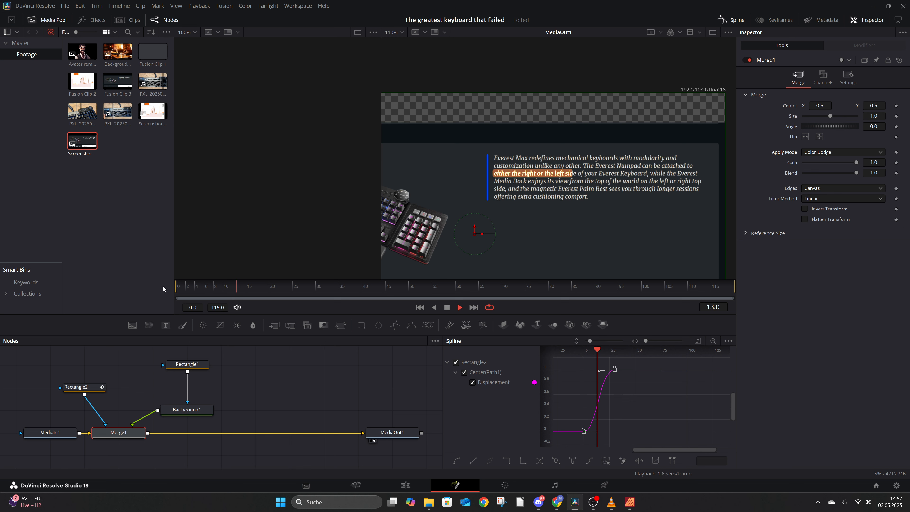
key(space)
scroll(503, 244, down, 4)
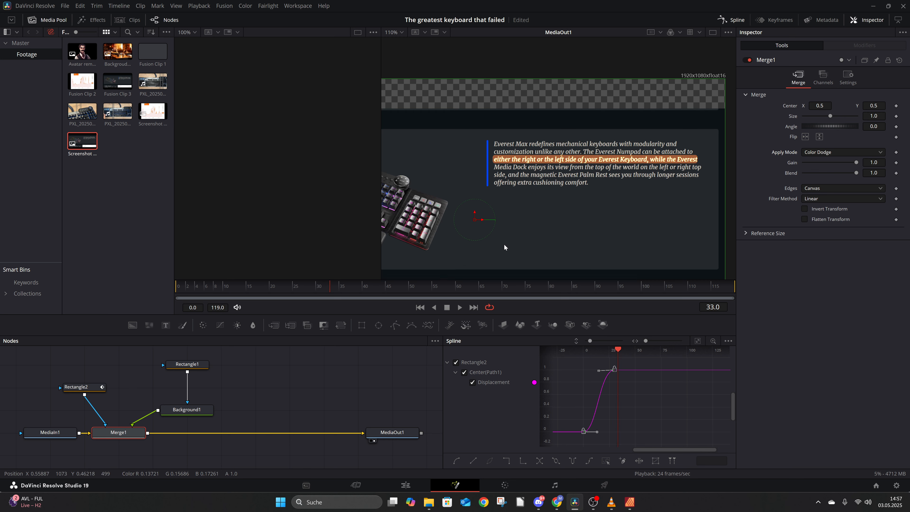
scroll(505, 247, down, 6)
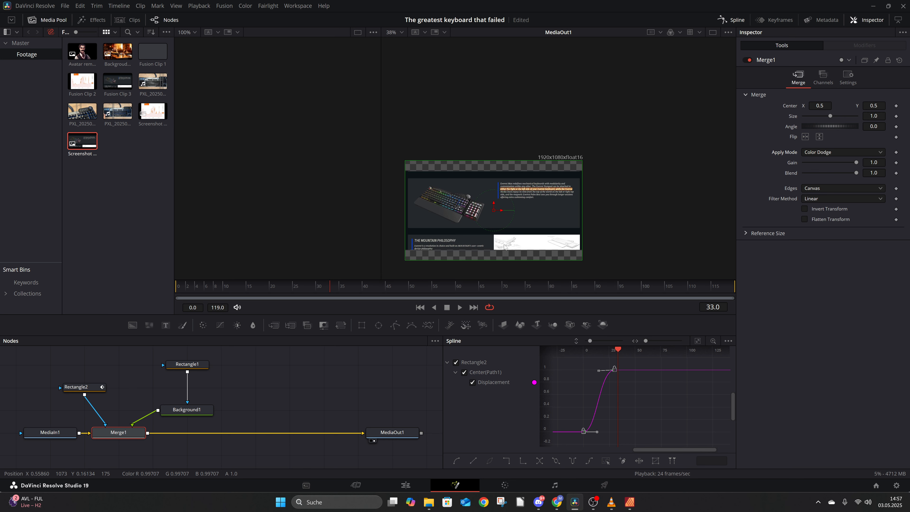
click(178, 288)
key(space)
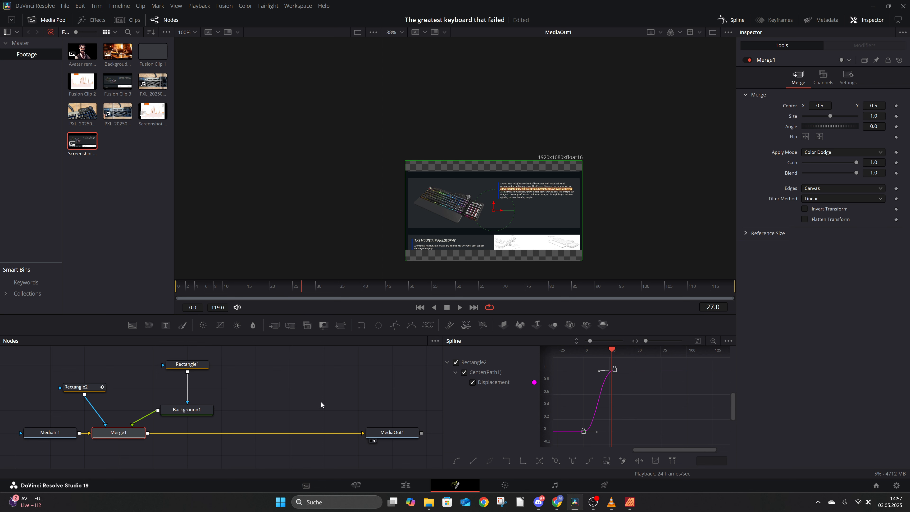
- Add an Image Plane 3D node to the composition
key(shift+space)
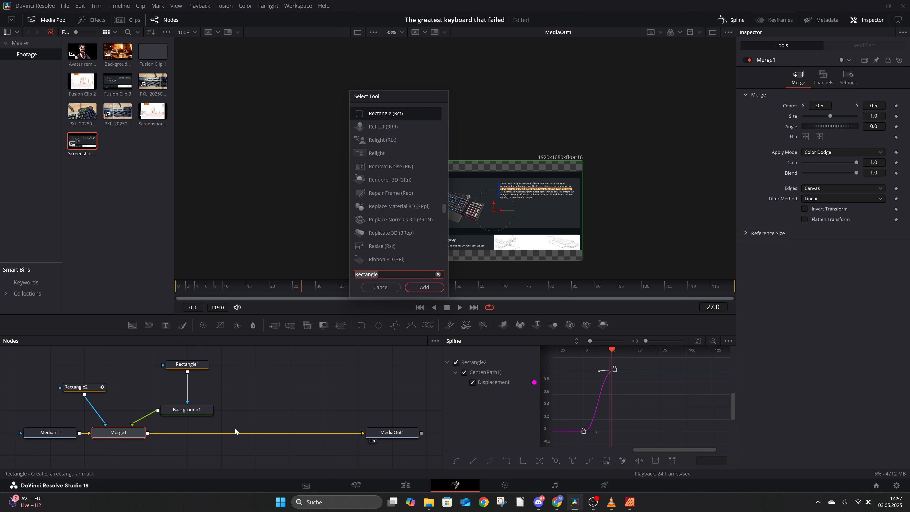
text(ima)
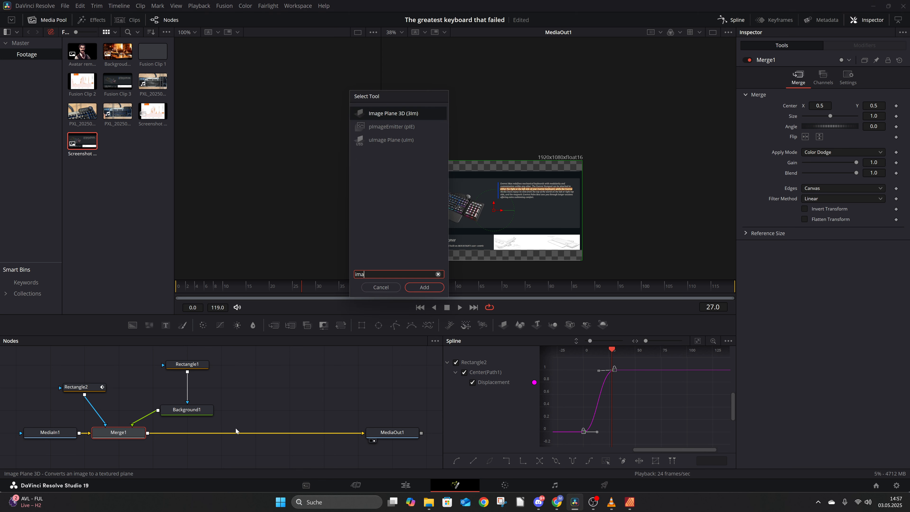
click(394, 113)
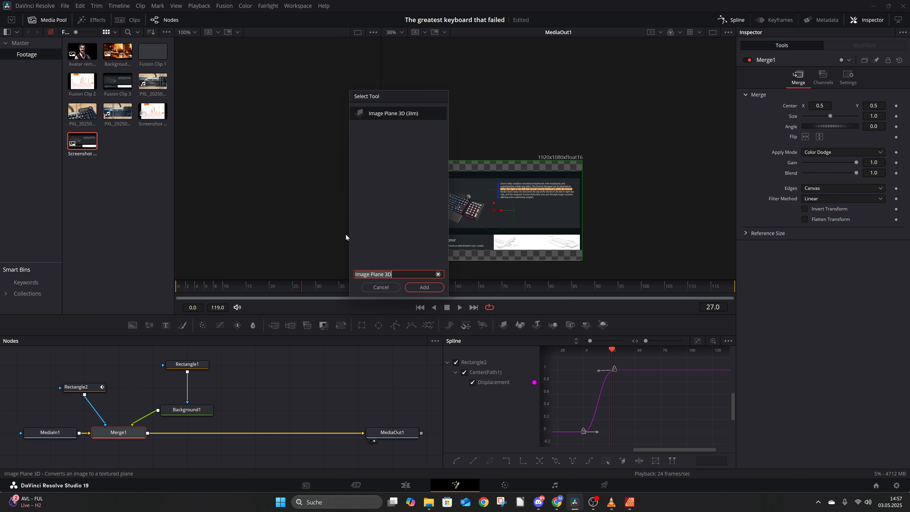
click(425, 288)
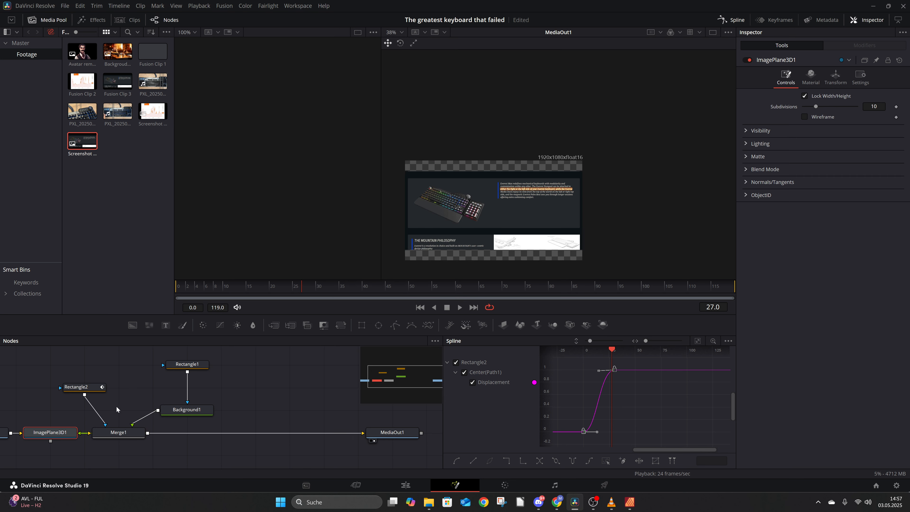
- Pull ImagePlane3D1 out of Merge1's input, disconnect Merge1 from MediaOut1, and connect Merge1's output to ImagePlane3D1
drag(64, 432, 238, 456)
click(186, 454)
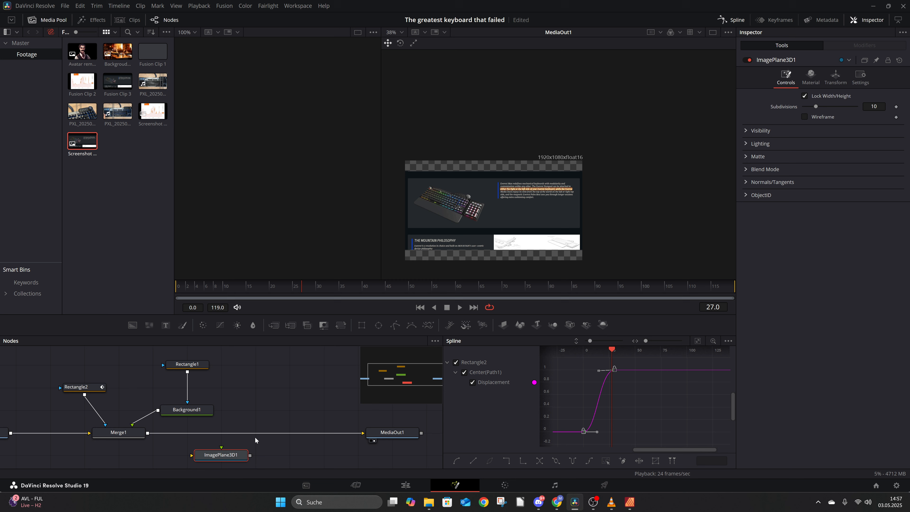
click(260, 433)
mouse_move(136, 434)
mouse_down()
mouse_move(205, 452)
mouse_move(136, 434)
mouse_up()
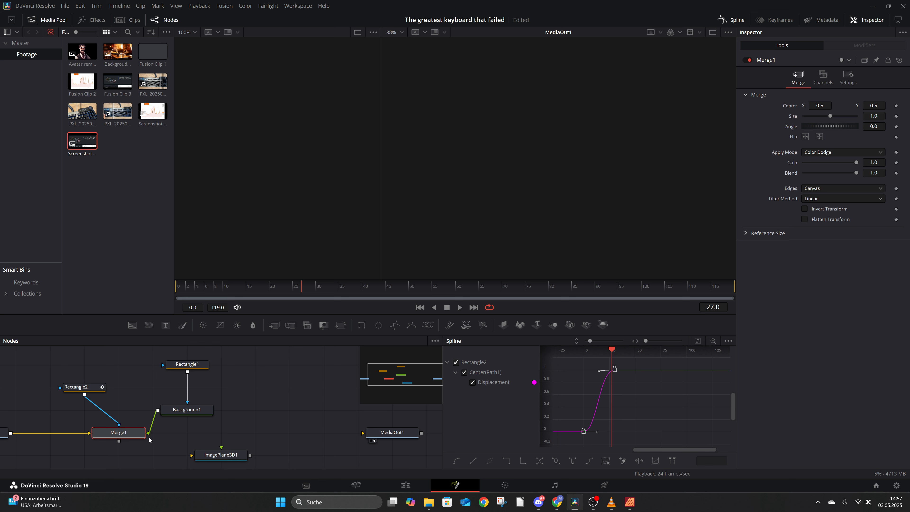
drag(119, 442, 264, 433)
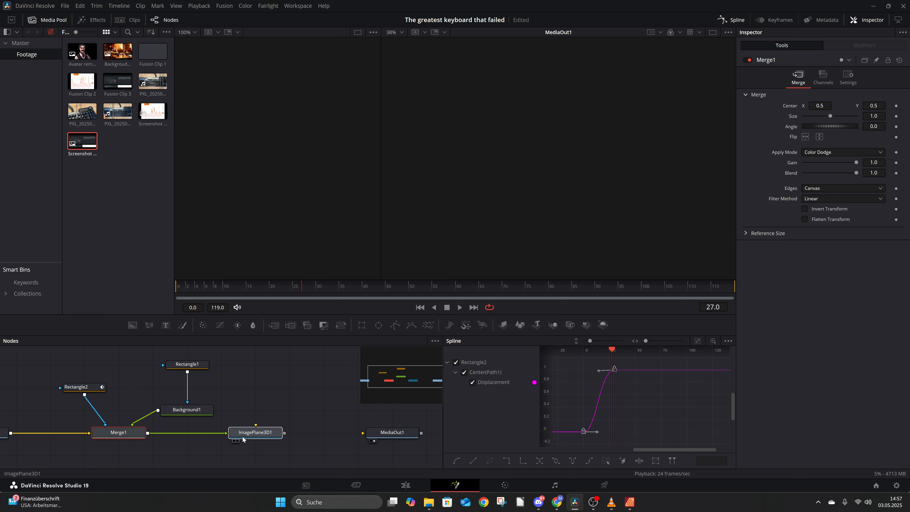
- Add a Transform 3D node after ImagePlane3D1 and place it above the main node row
key(shift+space)
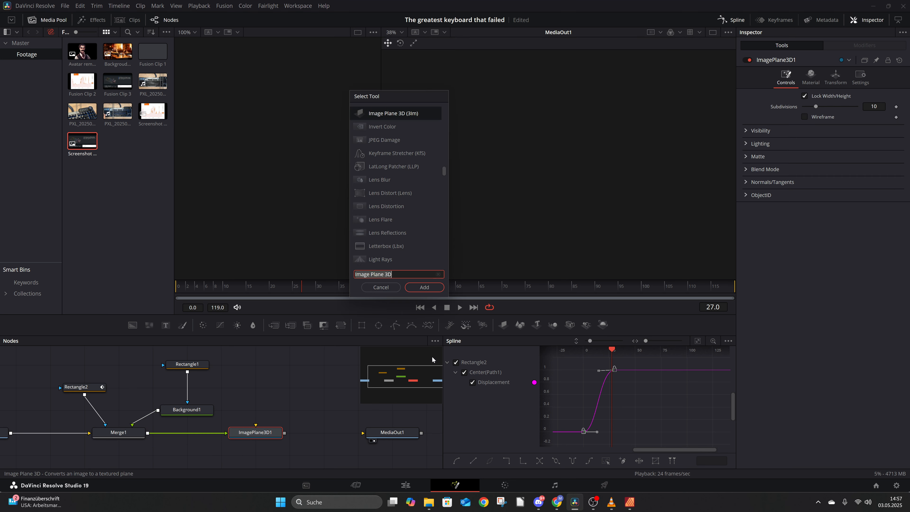
text(tra)
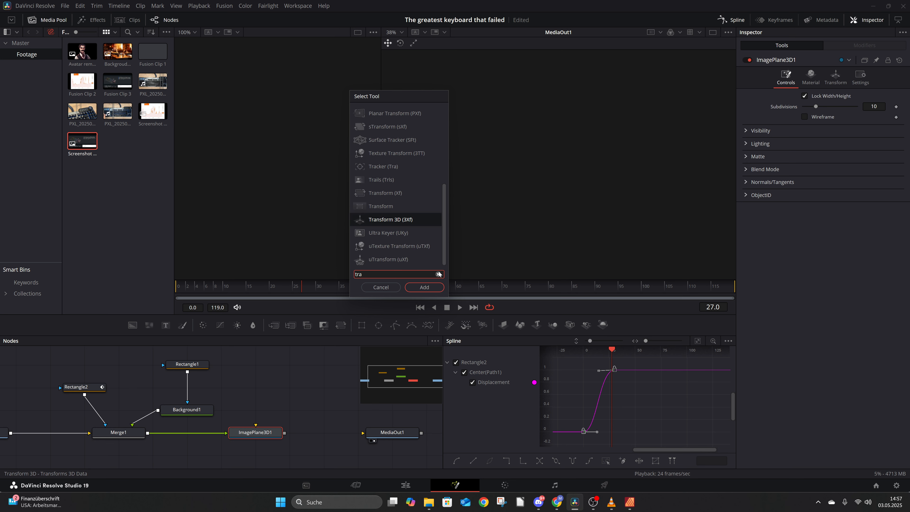
click(401, 223)
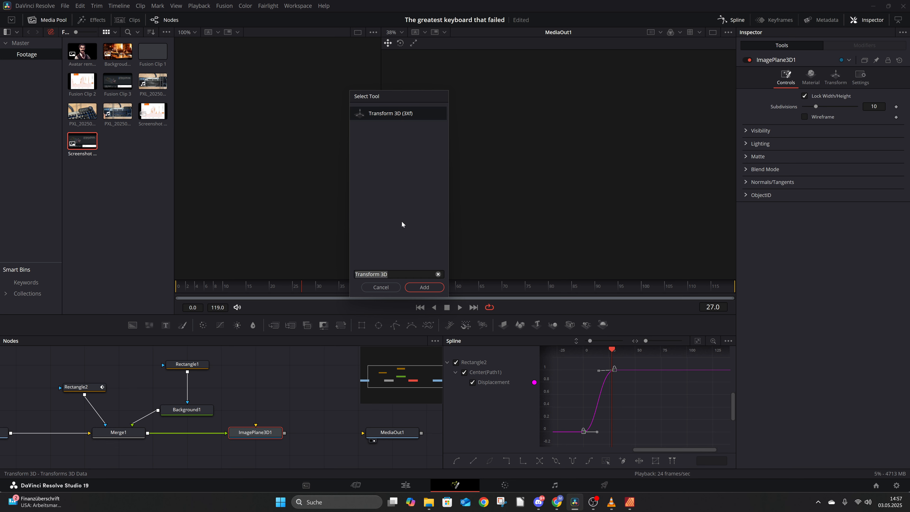
click(424, 287)
drag(321, 436, 314, 387)
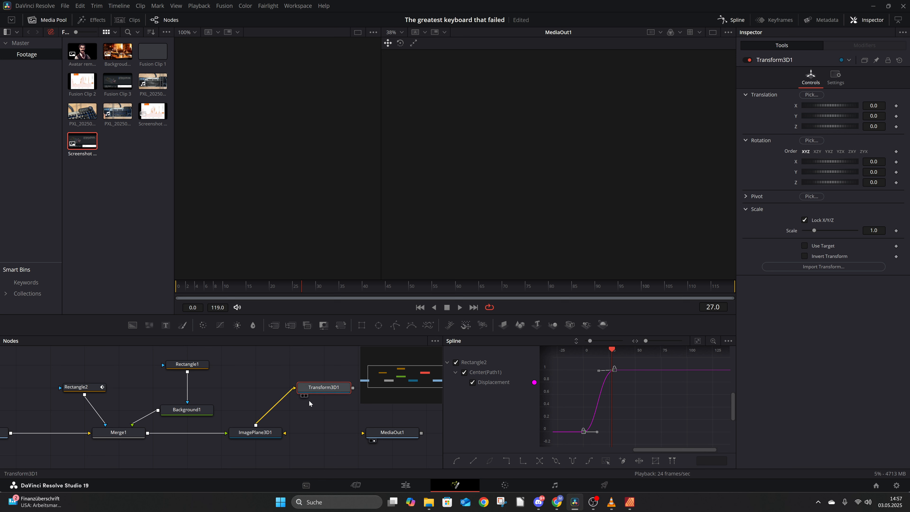
- Add a Renderer 3D node after Transform3D1 and connect its output to MediaOut1
key(shift+space)
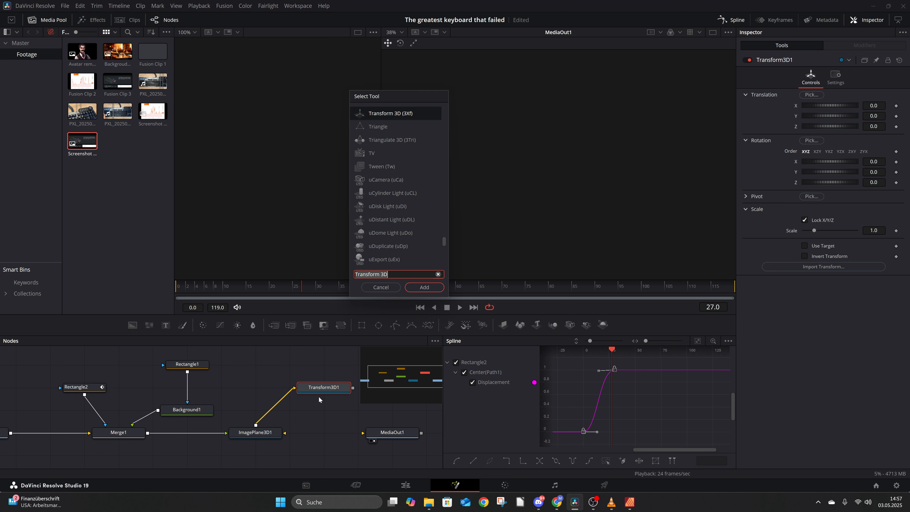
text(render)
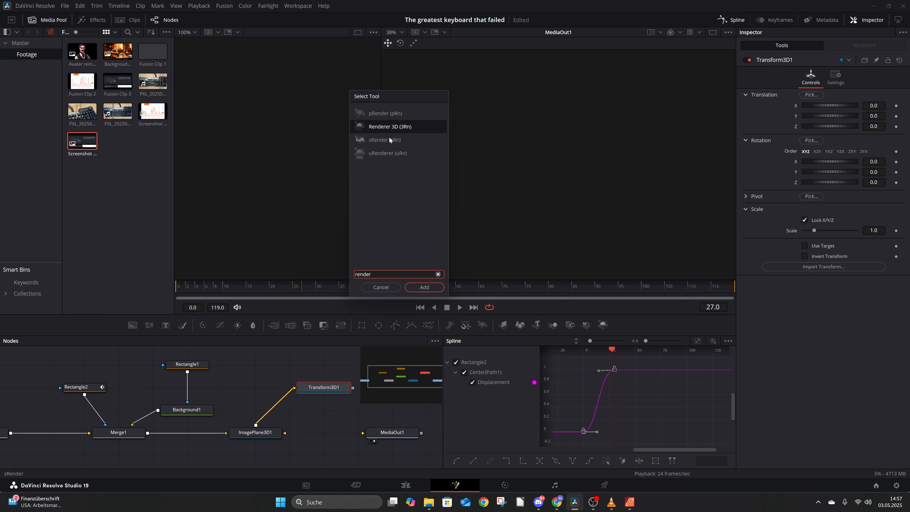
click(393, 128)
click(423, 288)
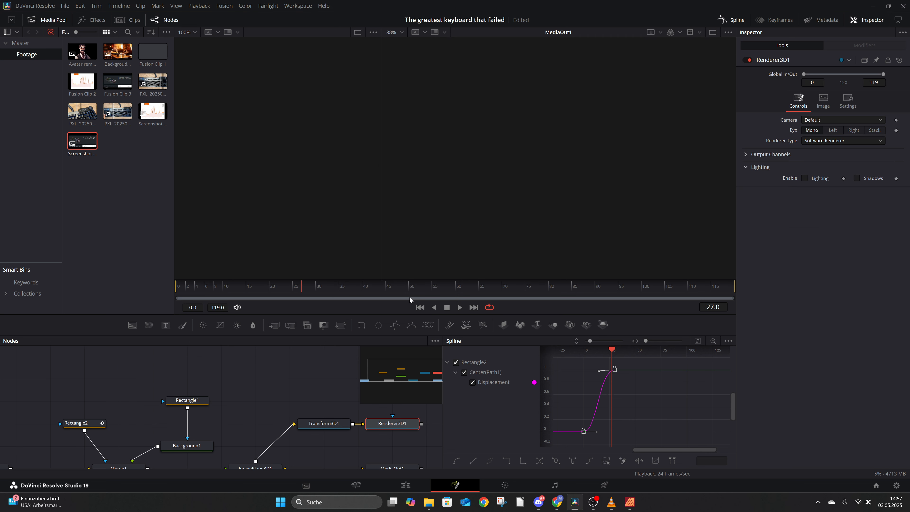
scroll(314, 403, down, 3)
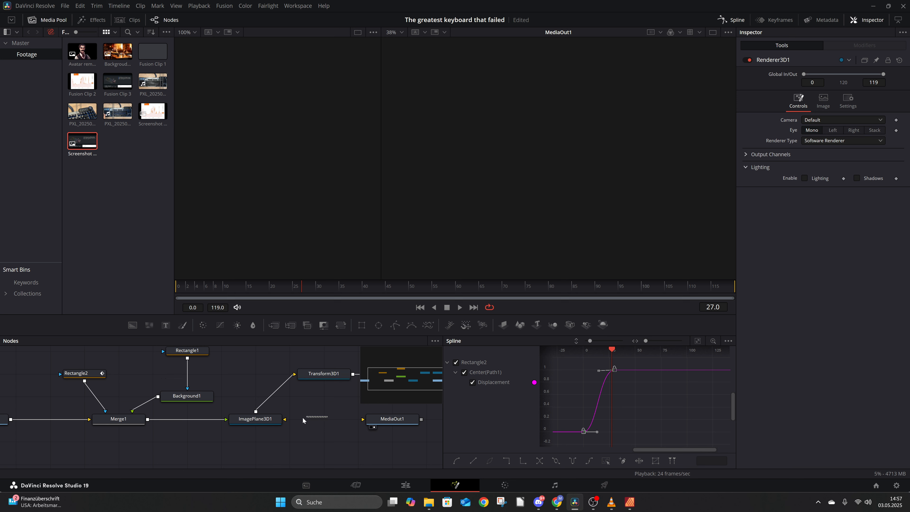
scroll(320, 413, up, 3)
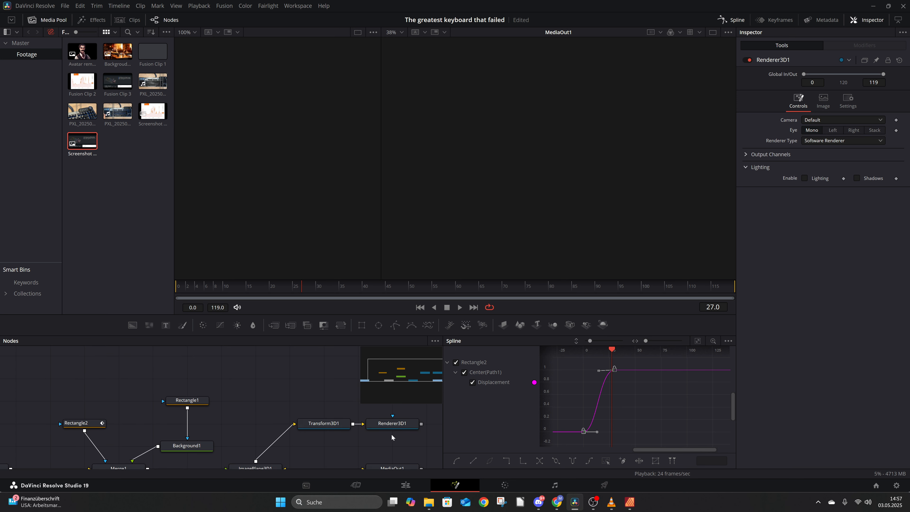
drag(422, 425, 394, 465)
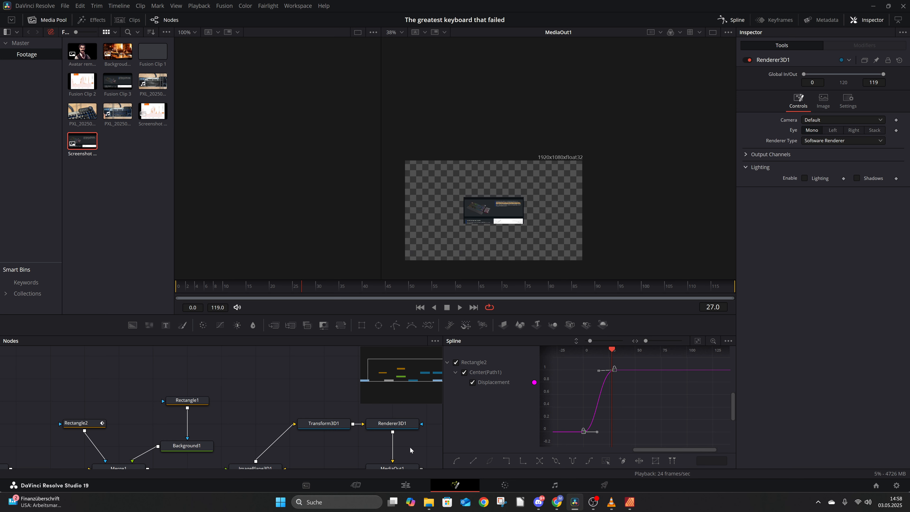
- Examine the rendered image plane's size and placement within the frame in the MediaOut1 viewer
scroll(507, 224, up, 2)
scroll(508, 224, down, 3)
scroll(506, 189, up, 2)
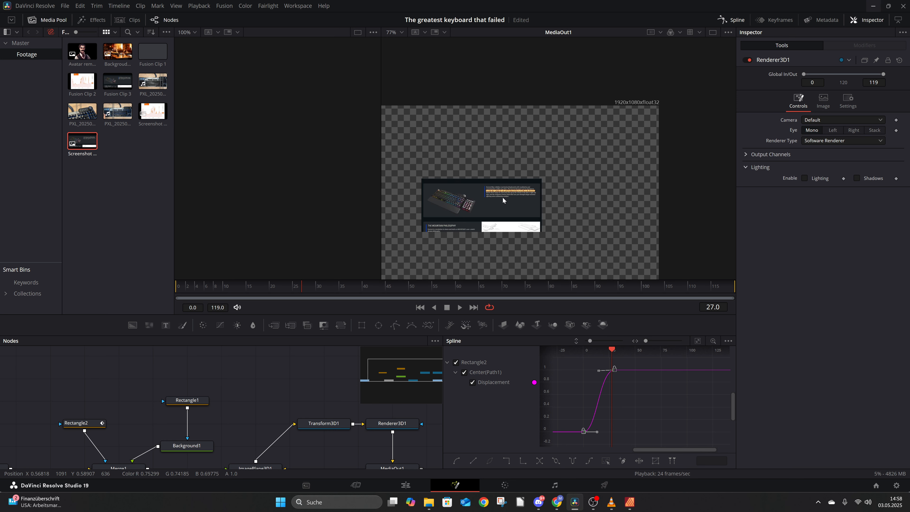
scroll(479, 202, down, 2)
scroll(479, 202, up, 1)
scroll(479, 202, down, 1)
scroll(482, 197, down, 2)
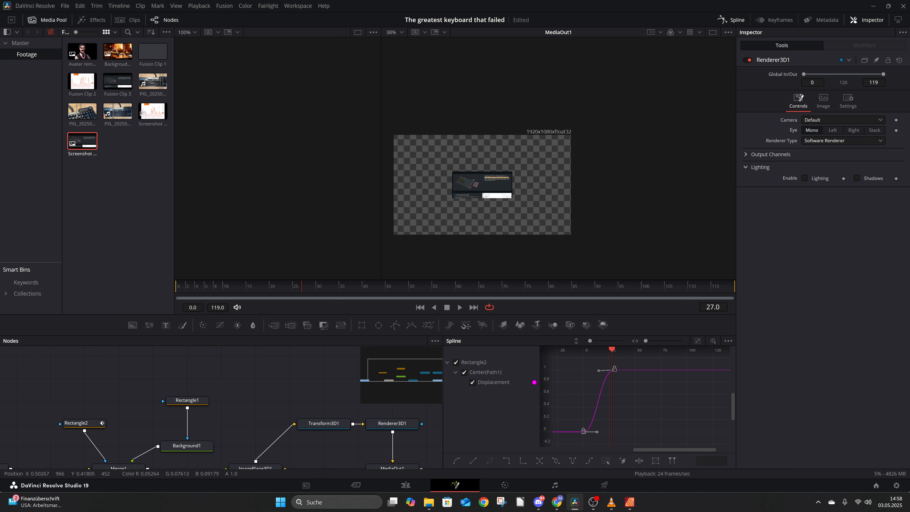
scroll(484, 195, up, 2)
scroll(483, 194, down, 1)
scroll(508, 220, right, 1)
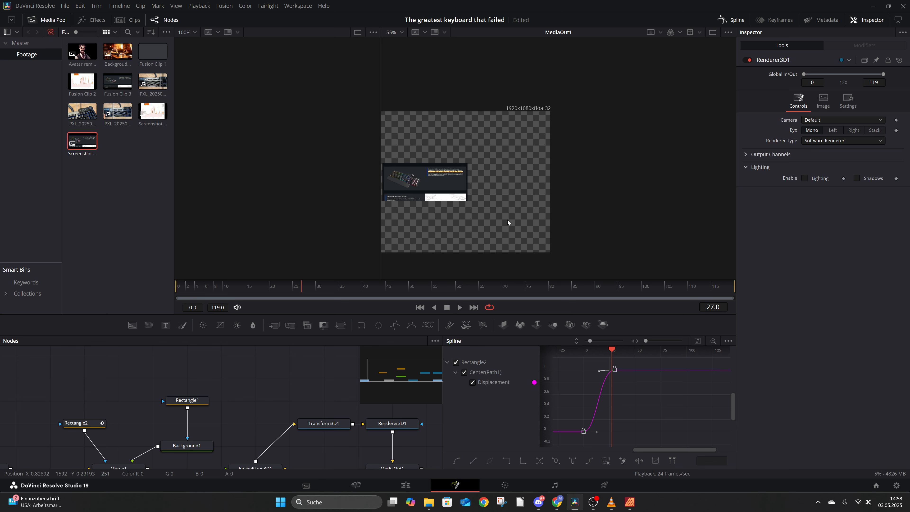
scroll(510, 221, left, 3)
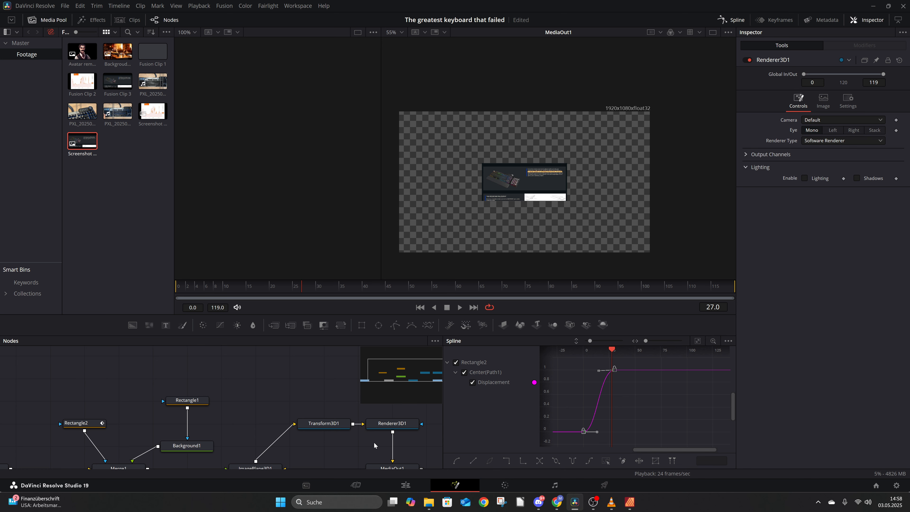
- Enlarge Transform3D1 to a scale of about 4.41 and shift its X translation to about -0.667 to frame the highlighted text
click(324, 424)
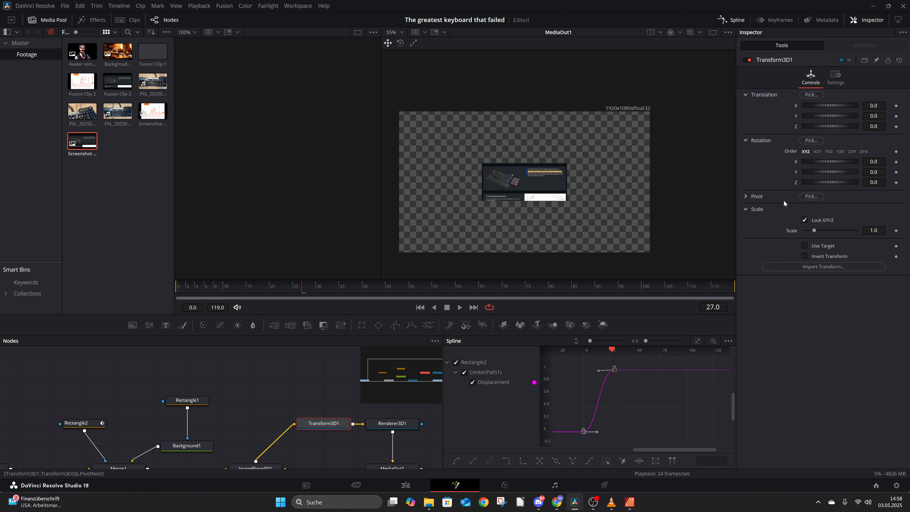
drag(815, 231, 846, 235)
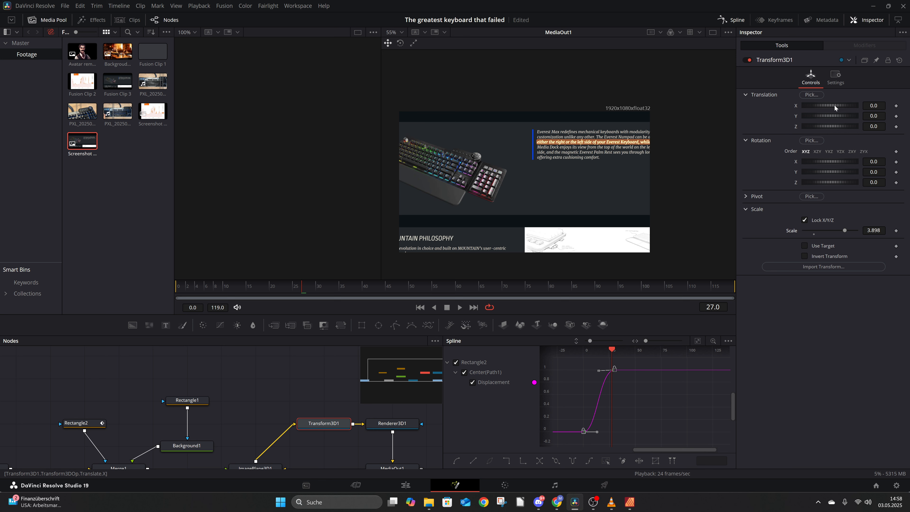
drag(835, 105, 828, 110)
drag(843, 230, 851, 230)
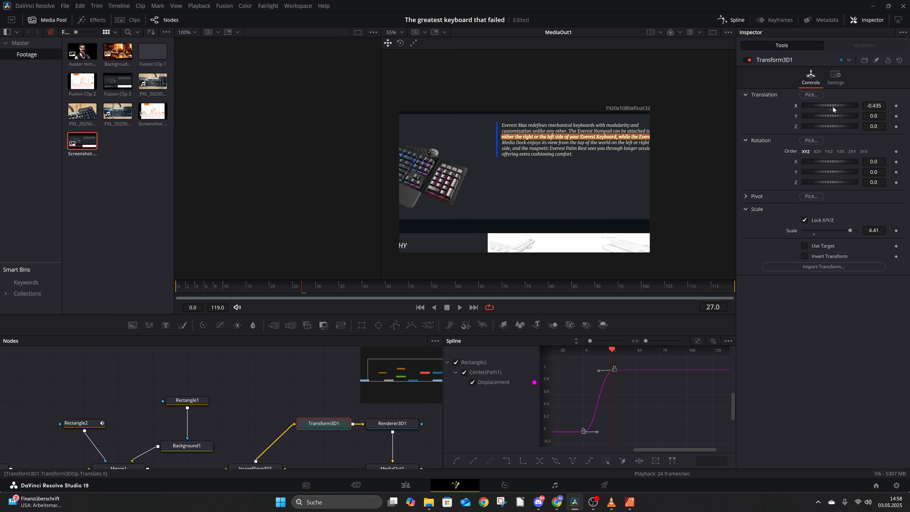
drag(833, 107, 829, 109)
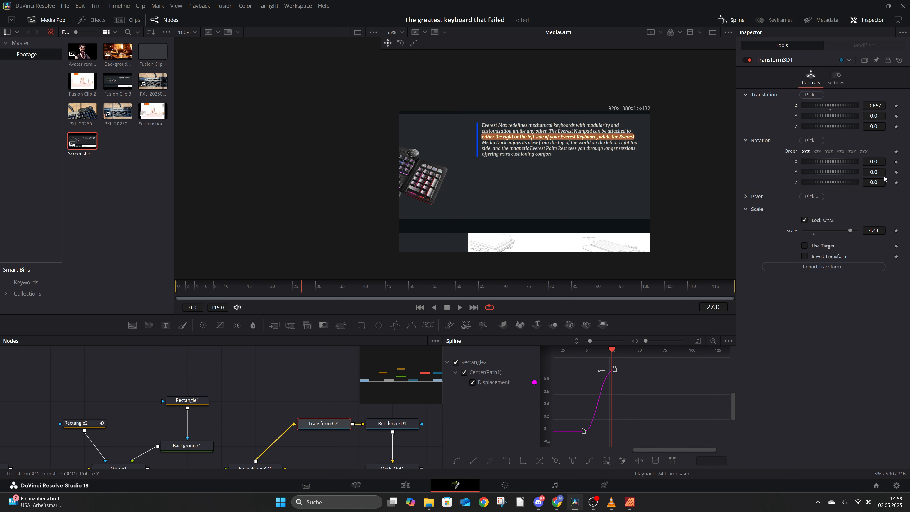
- Try tilting the plane with different Y rotation values on Transform3D1, and reset the Y rotation to 0
drag(844, 172, 844, 174)
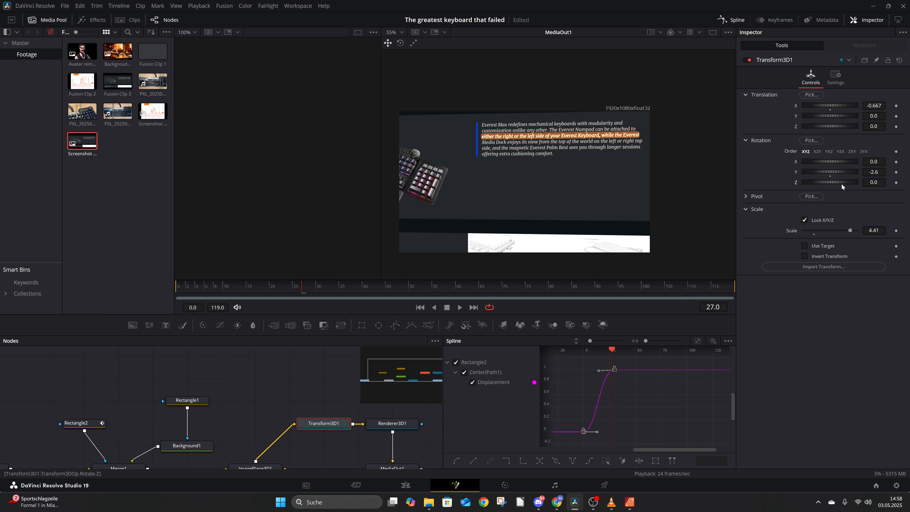
drag(839, 175, 834, 173)
click(874, 172)
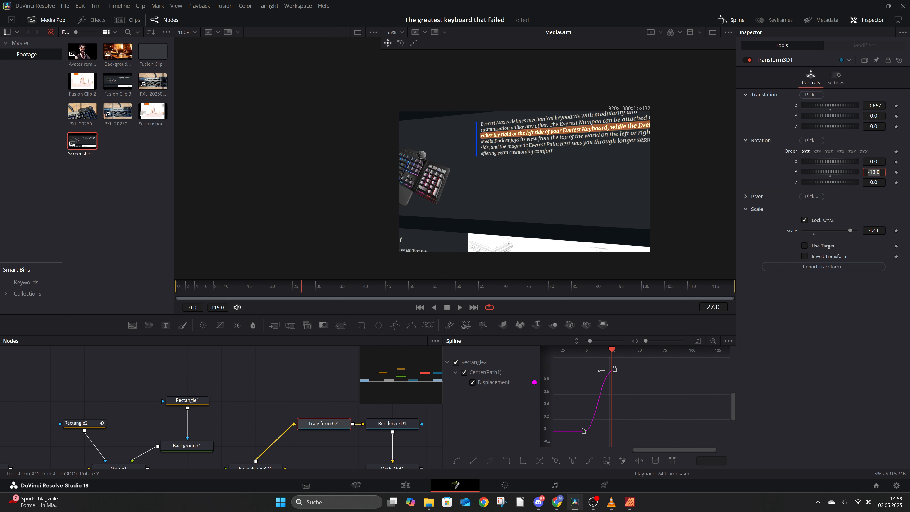
text(0)
key(Return)
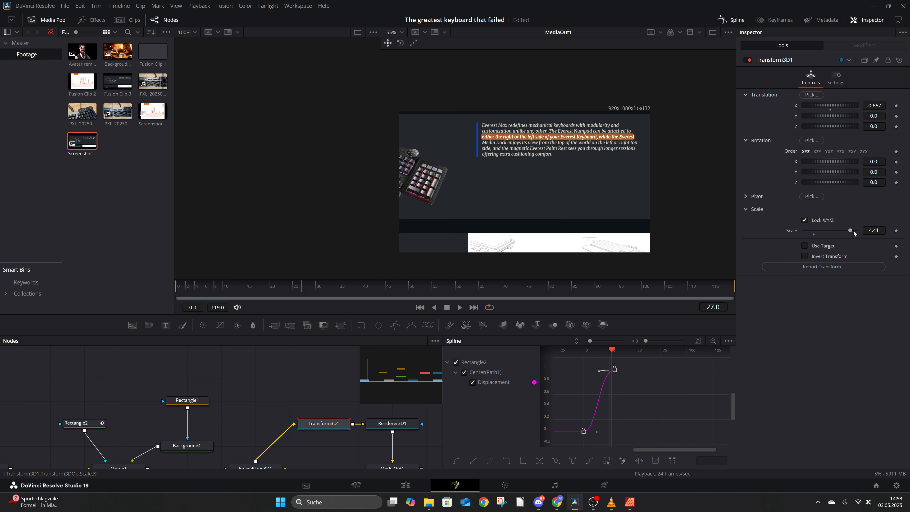
- Increase Transform3D1's scale to about 4.646 and keyframe its Y rotation of 0 at frame 0
drag(852, 230, 856, 229)
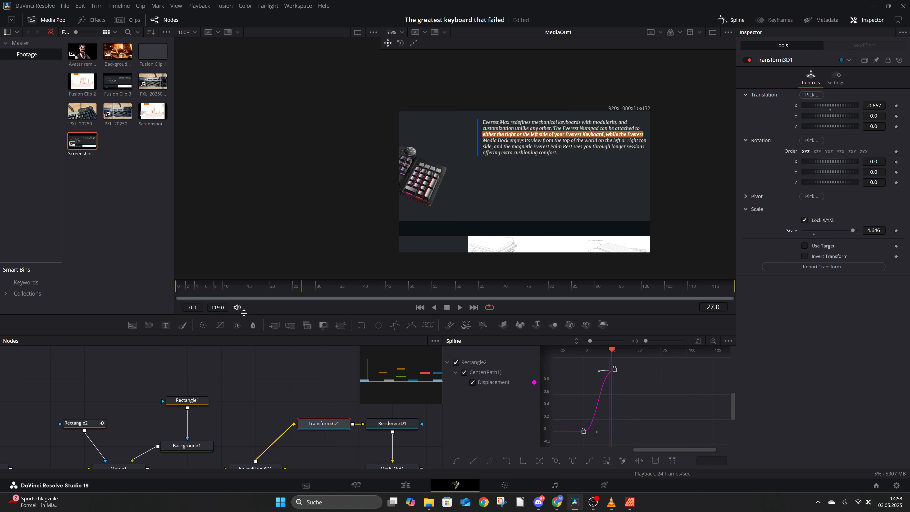
drag(293, 289, 173, 289)
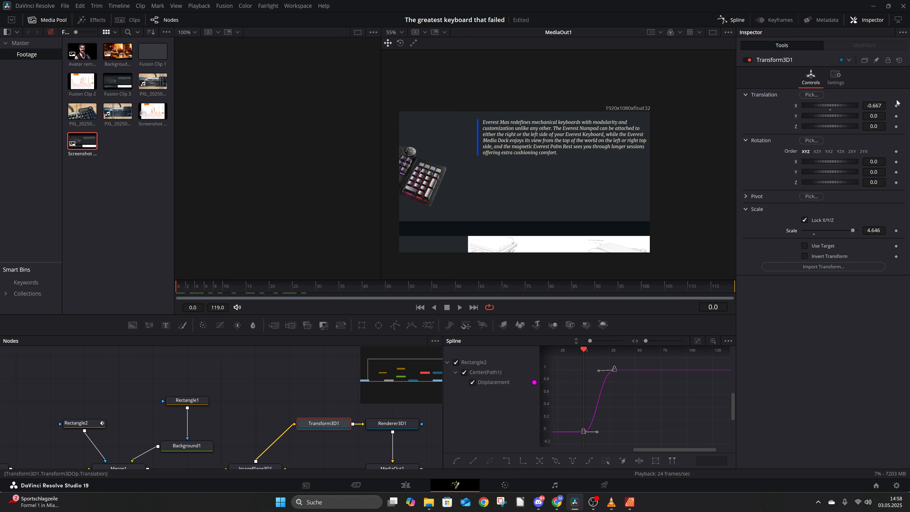
click(897, 173)
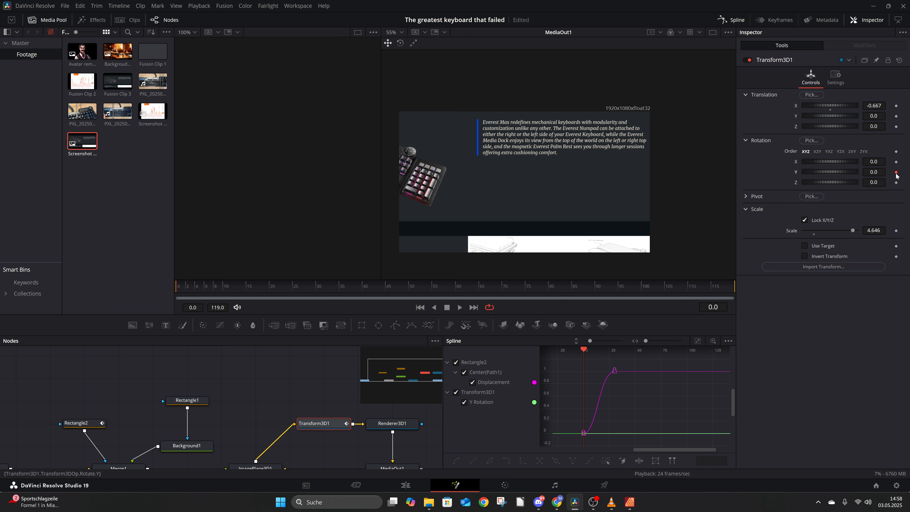
- Keyframe Transform3D1's Y rotation at frame 110 with a value of about 5.2
click(560, 288)
drag(585, 288, 660, 289)
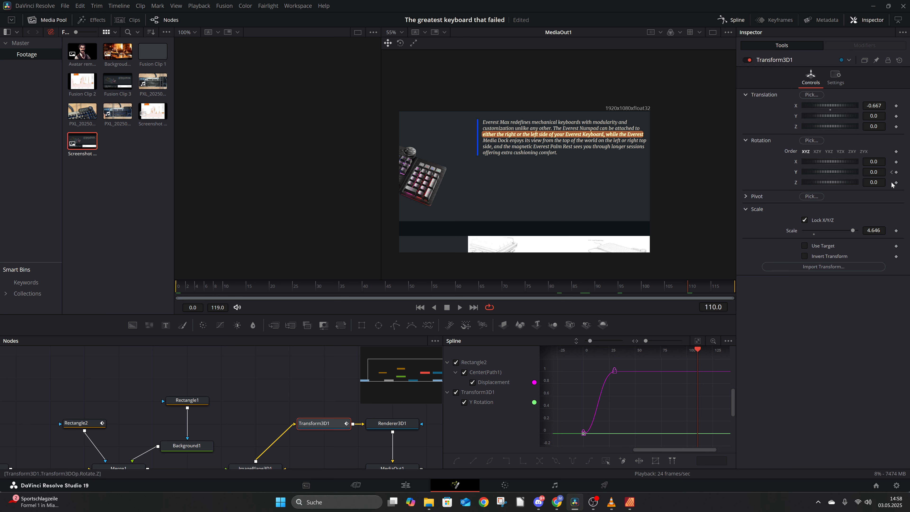
click(897, 172)
drag(850, 172, 851, 172)
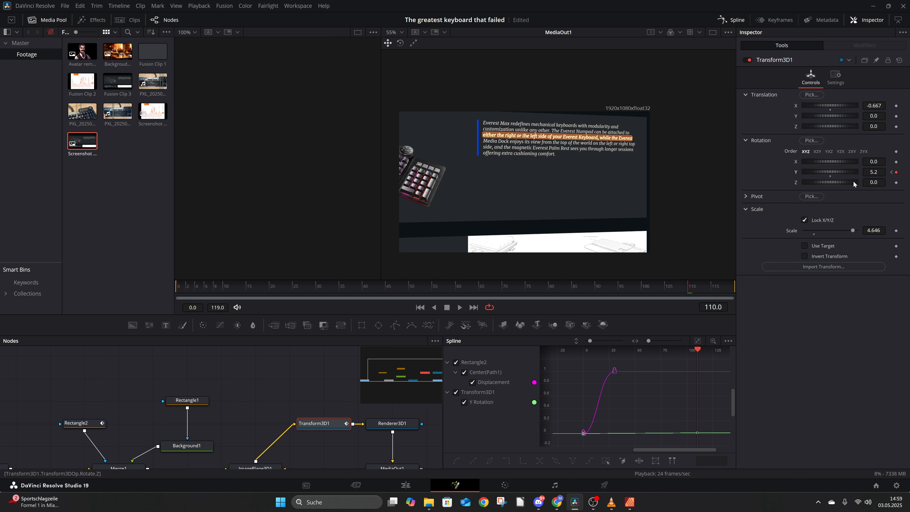
- Show only Transform3D1's Y Rotation curve in the spline editor, hiding Rectangle2's curve, and smooth both of its keyframes
click(479, 402)
scroll(618, 401, down, 2)
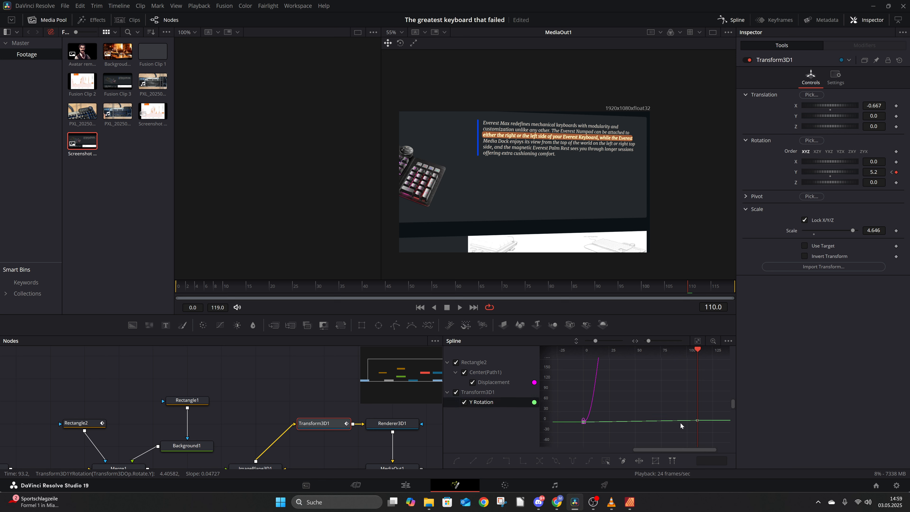
click(660, 421)
click(691, 431)
click(473, 382)
click(465, 373)
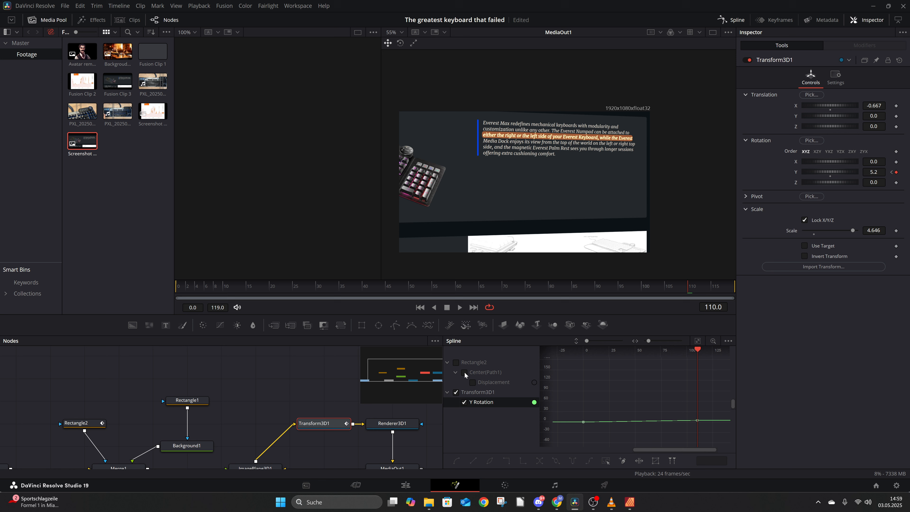
drag(718, 432, 561, 408)
- Play the combined highlight and rotation animation from frame 0 and stop playback
drag(258, 289, 128, 289)
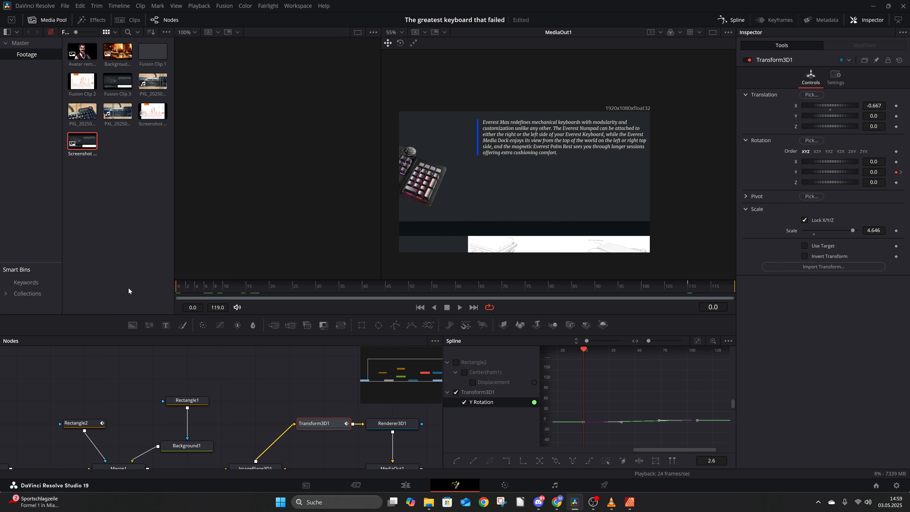
key(space)
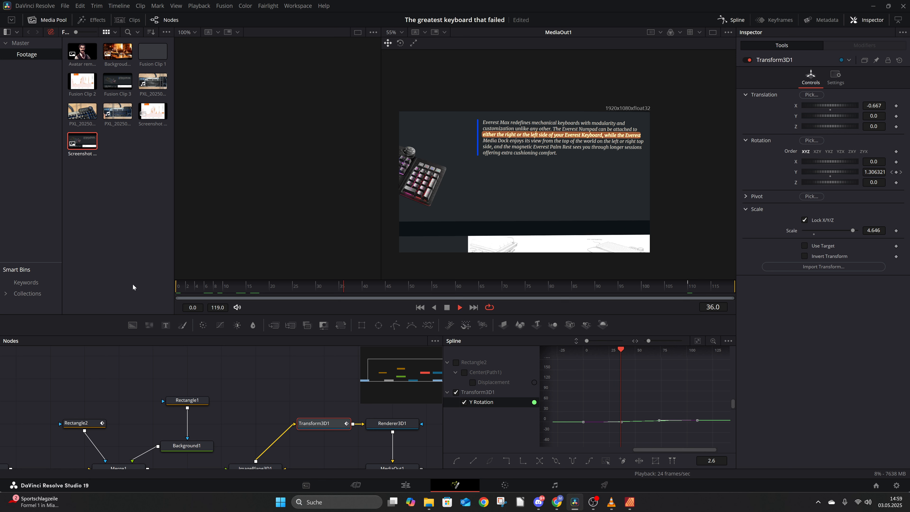
key(space)
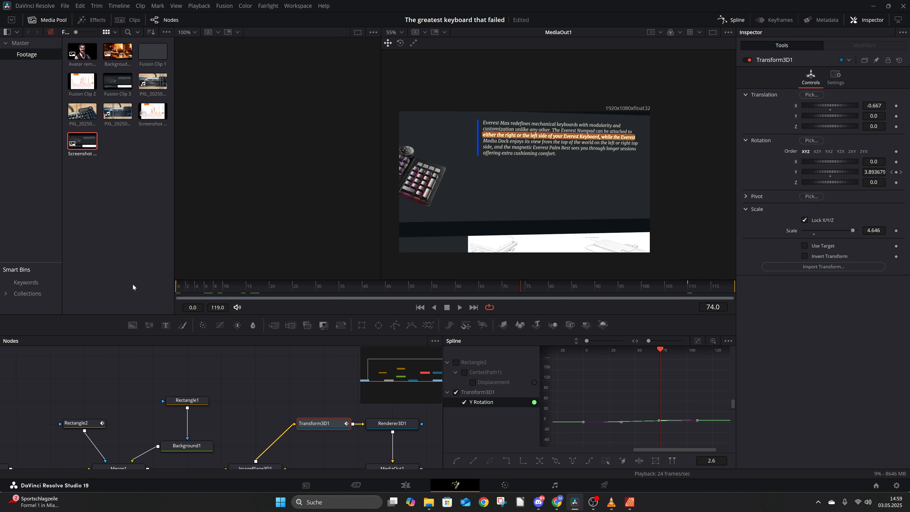